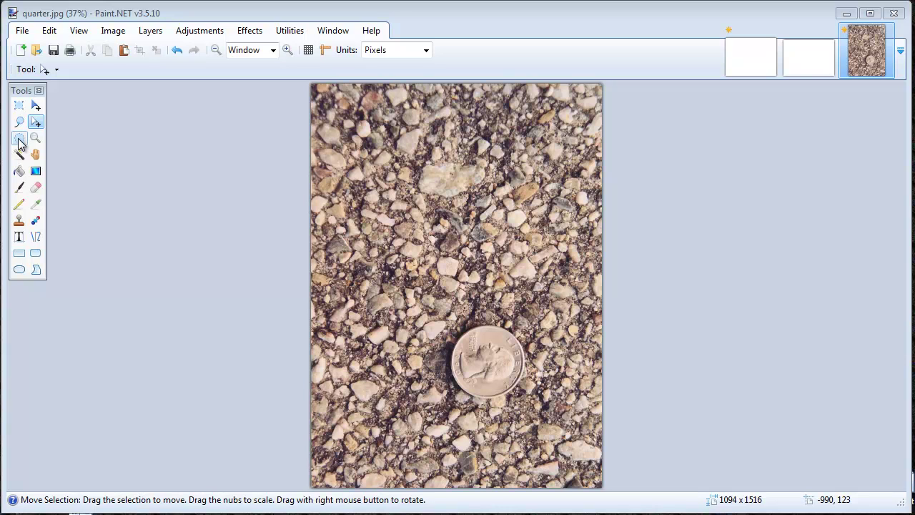
- Draw an elliptical selection over the quarter on the gravel, about 274 x 264 pixels
click(19, 139)
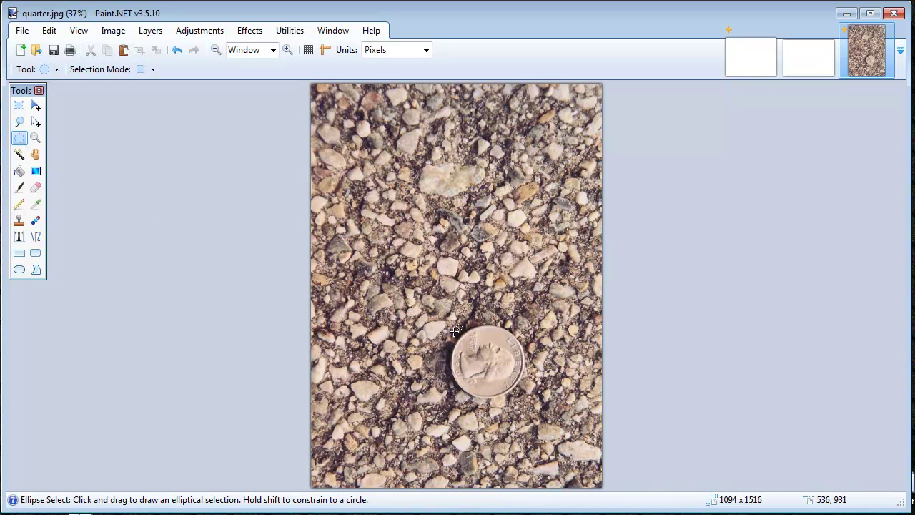
drag(455, 329, 525, 398)
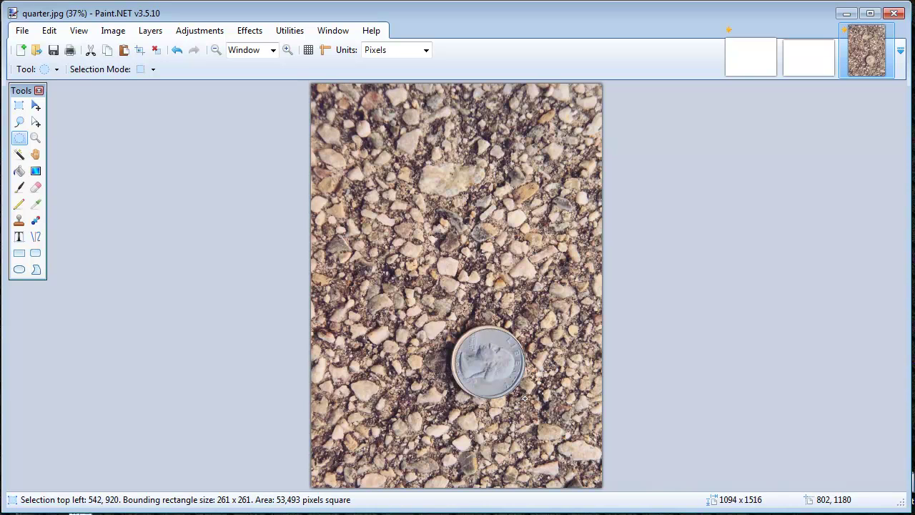
drag(525, 398, 519, 396)
mouse_move(454, 329)
mouse_down()
mouse_move(466, 341)
mouse_move(437, 313)
mouse_move(482, 325)
mouse_move(415, 369)
mouse_move(409, 266)
mouse_move(543, 285)
mouse_move(531, 365)
mouse_move(513, 376)
mouse_move(528, 398)
mouse_up()
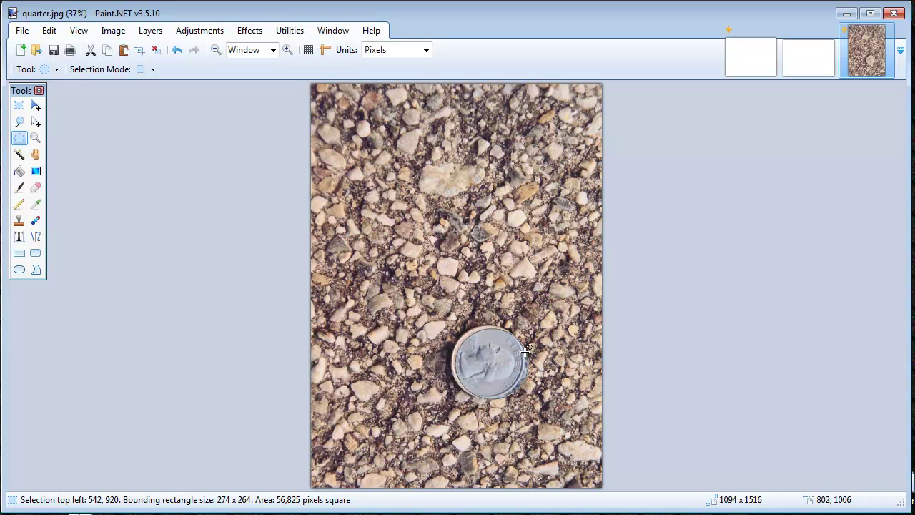
- Try to move the selected quarter's pixels toward the upper left, and undo the move
click(35, 106)
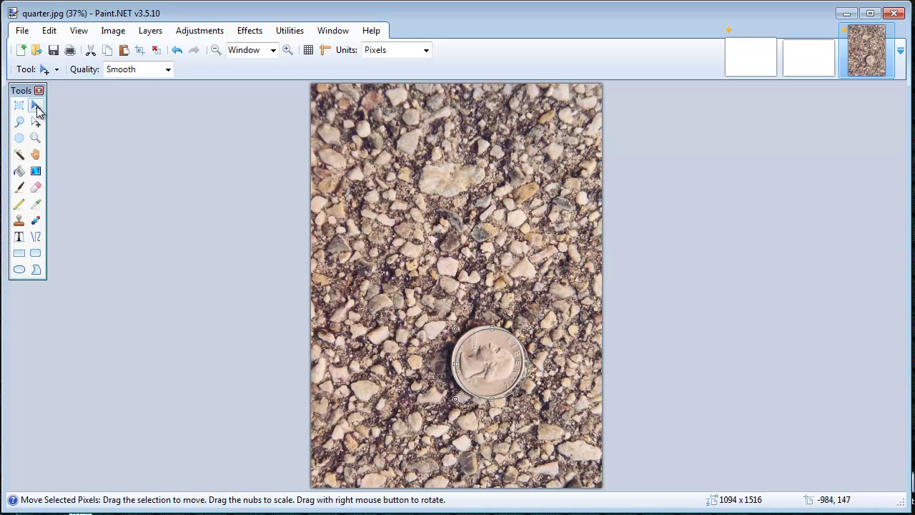
drag(492, 368, 468, 355)
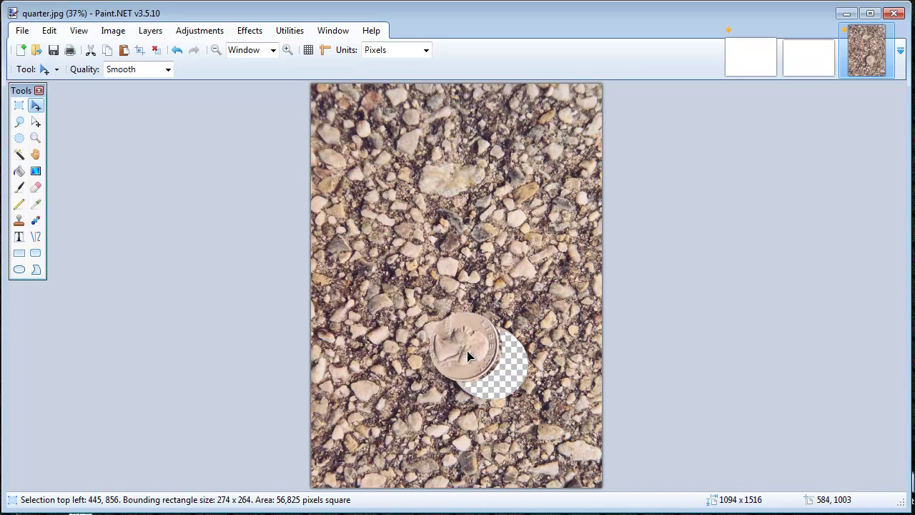
click(48, 30)
click(49, 45)
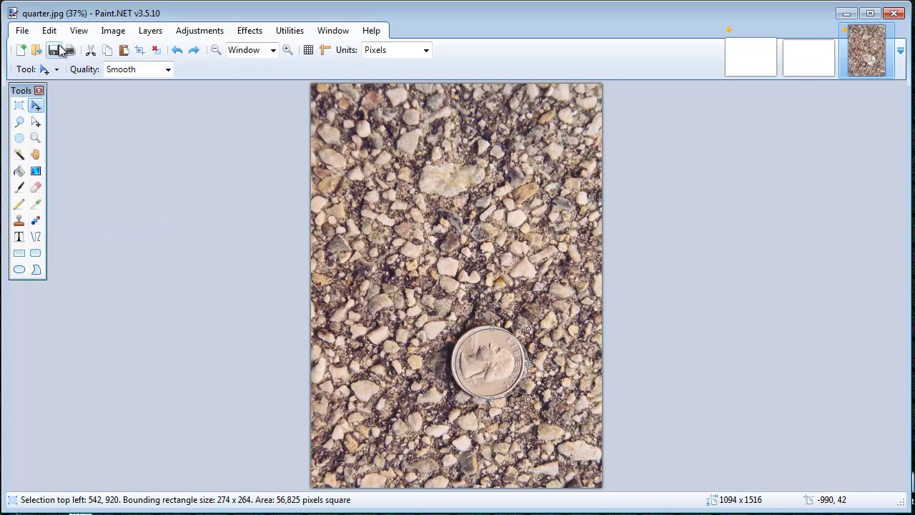
- Move and stretch the selection outline to fit the quarter's edge, at about 282 x 274 pixels
click(36, 123)
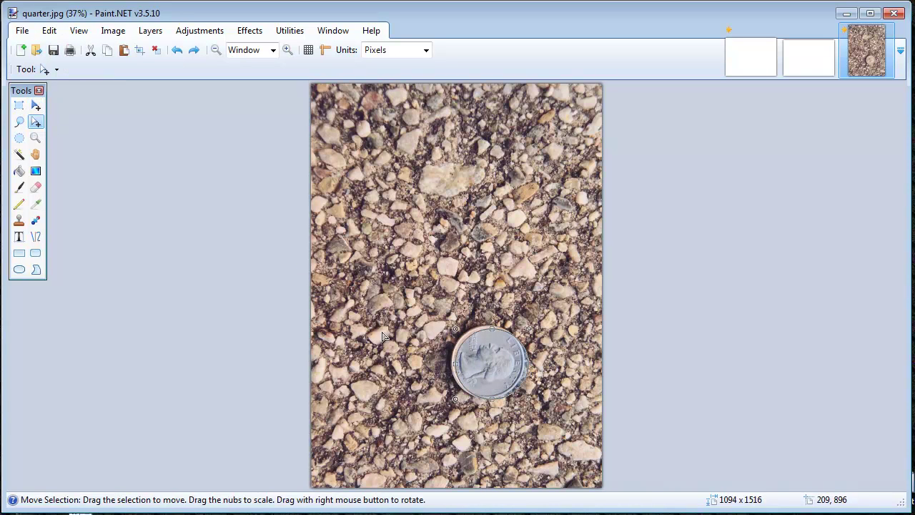
drag(503, 370, 488, 401)
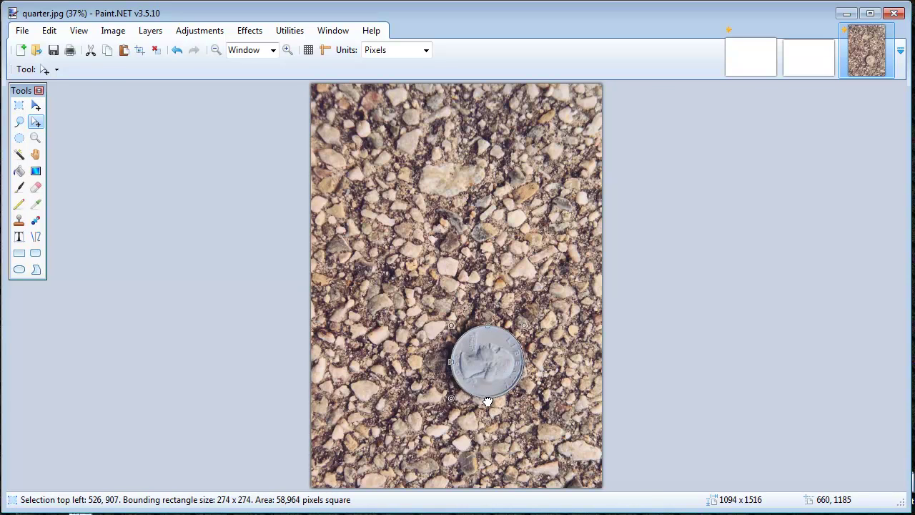
drag(511, 370, 528, 366)
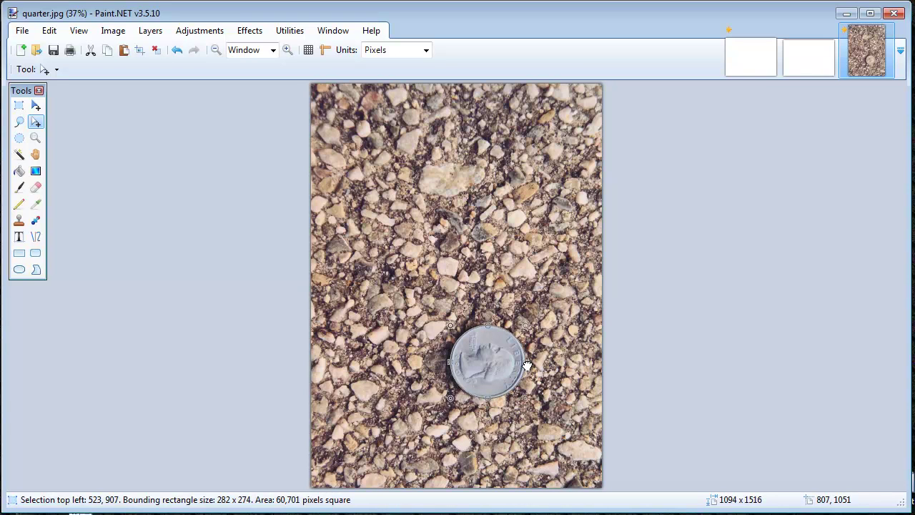
- Copy the selected quarter and paste it into a new layer
click(50, 31)
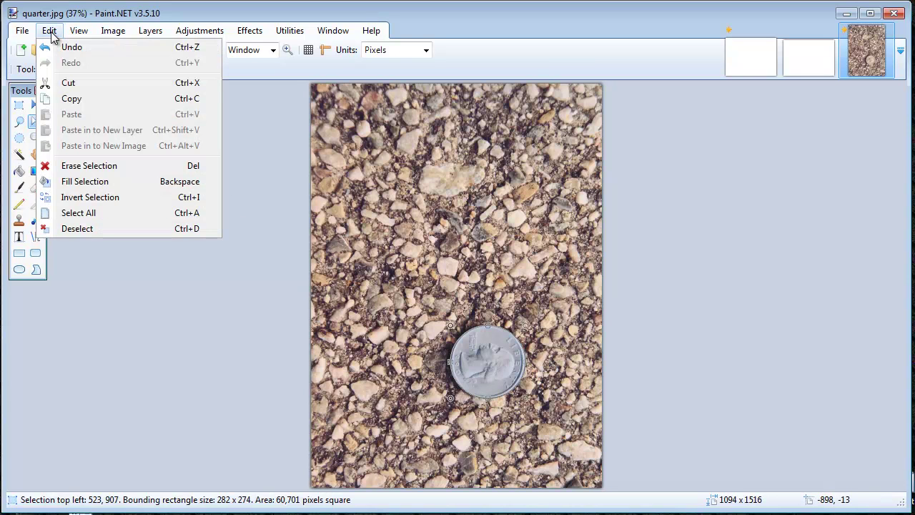
click(69, 98)
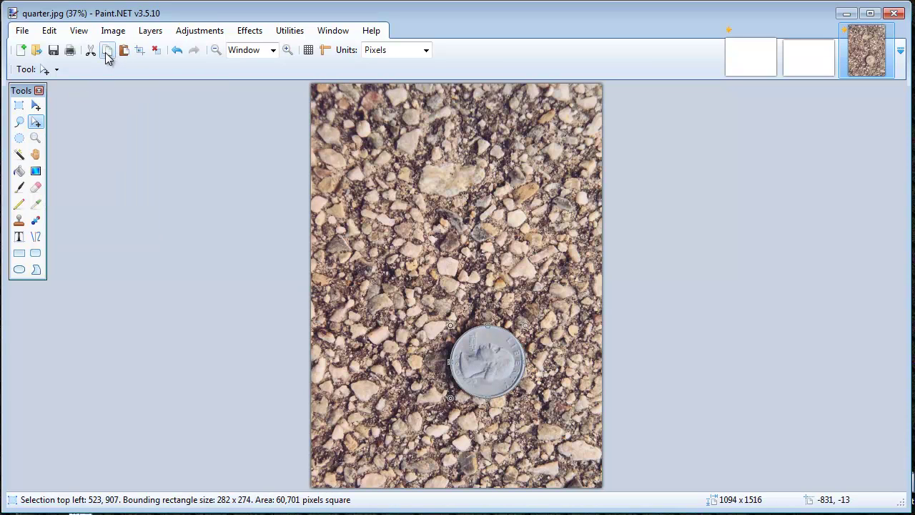
click(49, 31)
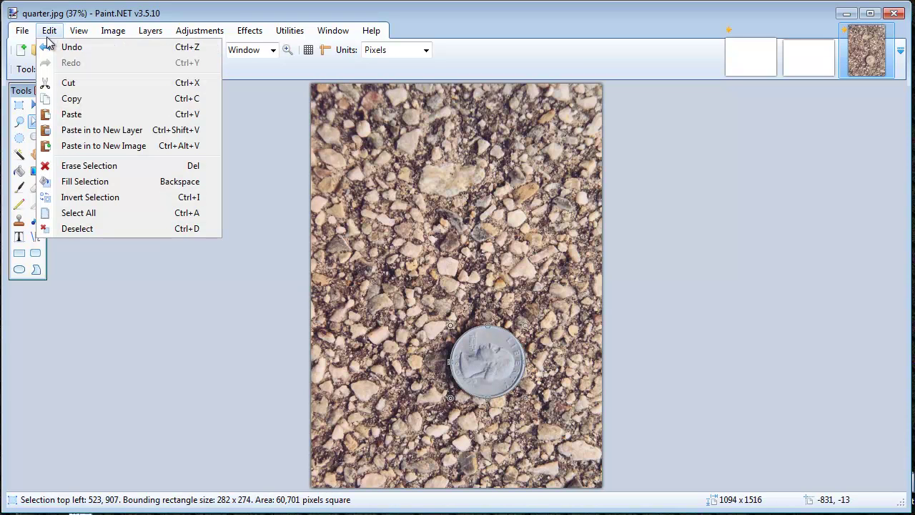
click(91, 132)
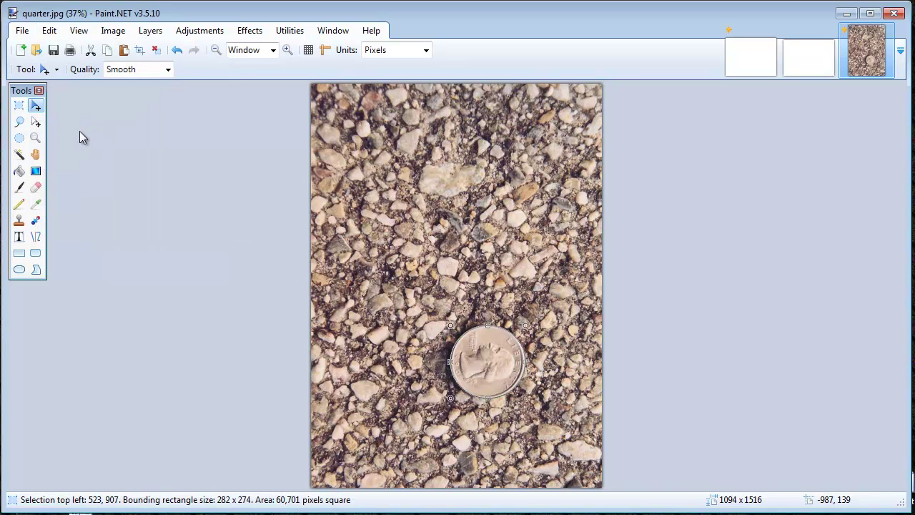
- Move the pasted quarter to the upper-left part of the gravel, its selection corner at about 144, 384 pixels, and deselect it
drag(493, 368, 387, 225)
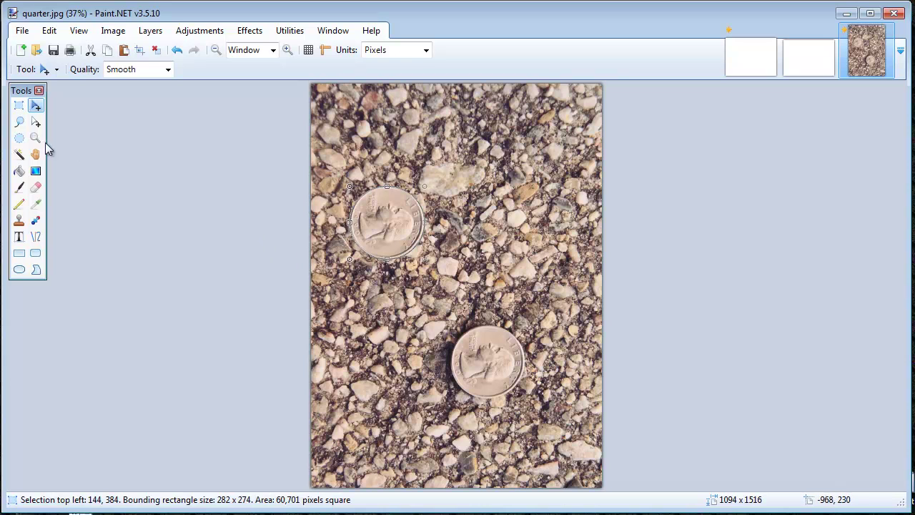
click(24, 106)
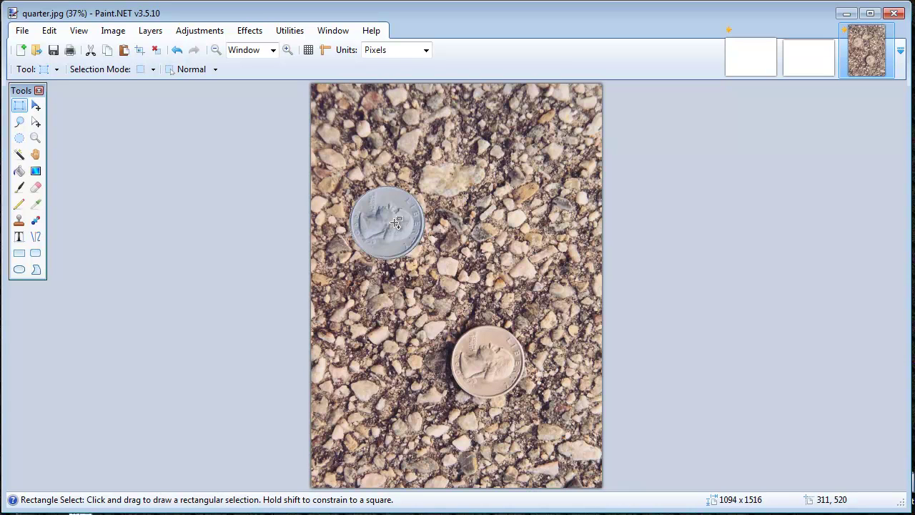
key(ctrl+d)
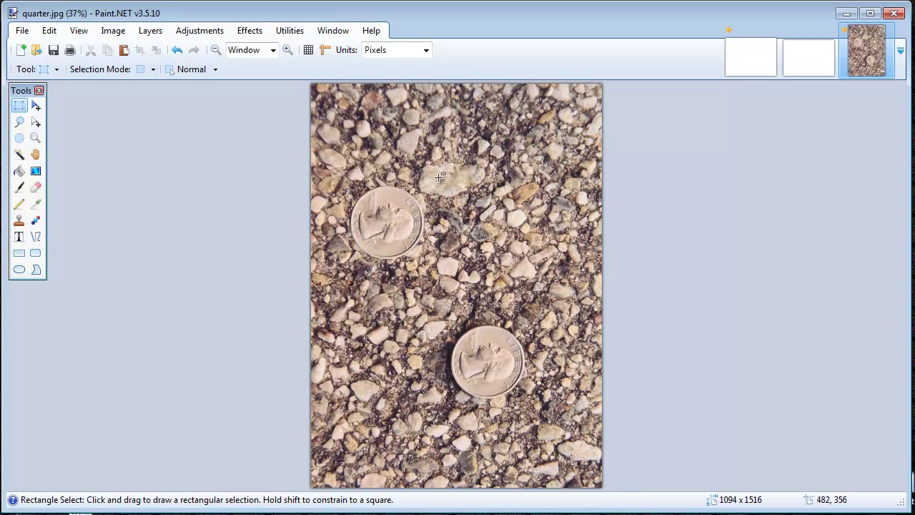
- Try a rectangular selection across the large pale rock and a lasso selection around the upper quarter and nearby gravel, clearing each
drag(434, 143, 517, 196)
click(517, 196)
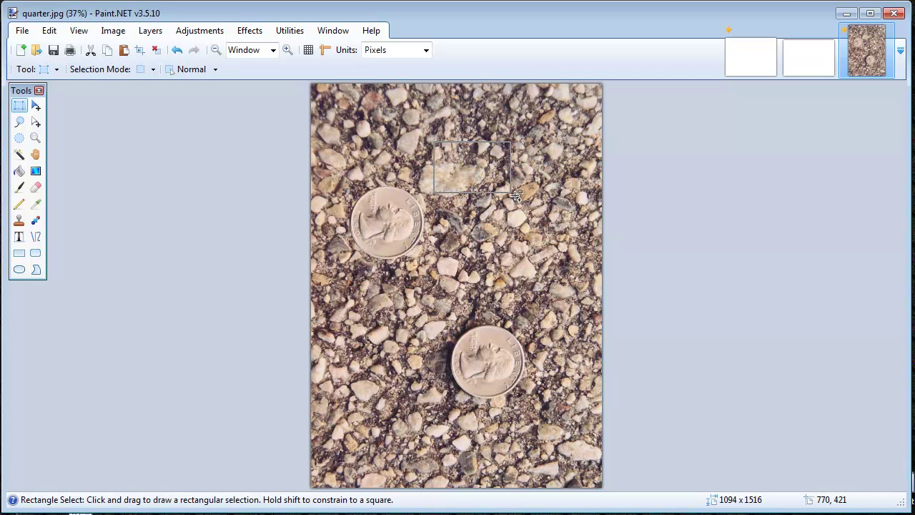
click(19, 121)
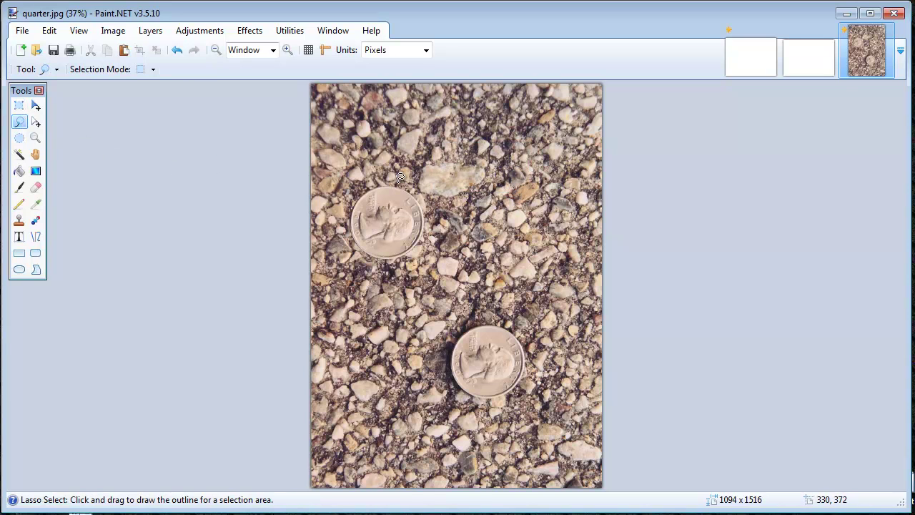
mouse_move(398, 185)
mouse_down()
mouse_move(353, 216)
mouse_move(361, 277)
mouse_move(384, 296)
mouse_move(429, 301)
mouse_move(487, 295)
mouse_move(497, 249)
mouse_move(476, 215)
mouse_move(383, 183)
mouse_up()
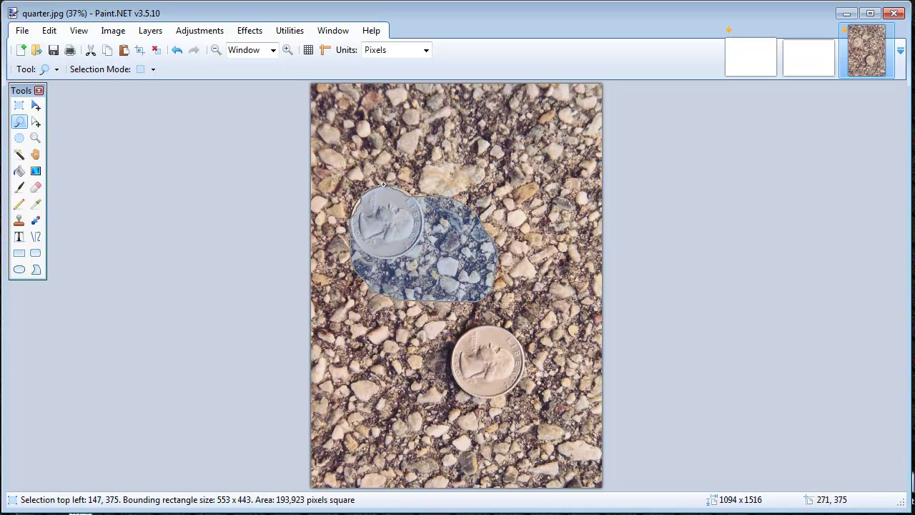
click(443, 258)
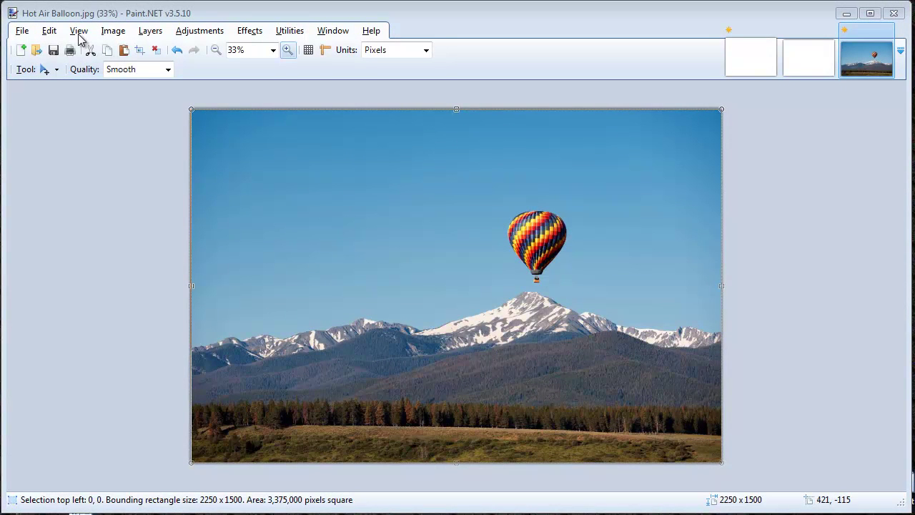
- Select the hot air balloon and its basket with a freehand lasso outline of about 276 x 324 pixels
key(ctrl+plus)
key(ctrl+plus)
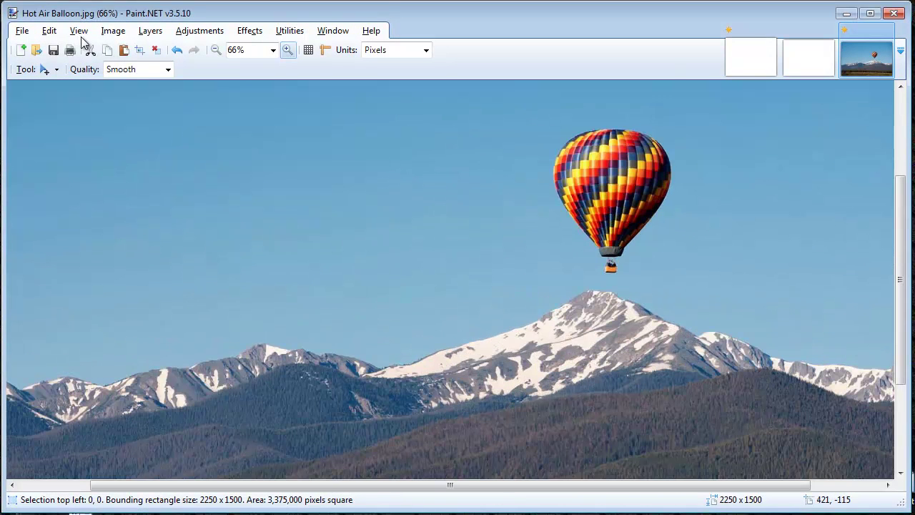
key(ctrl+plus)
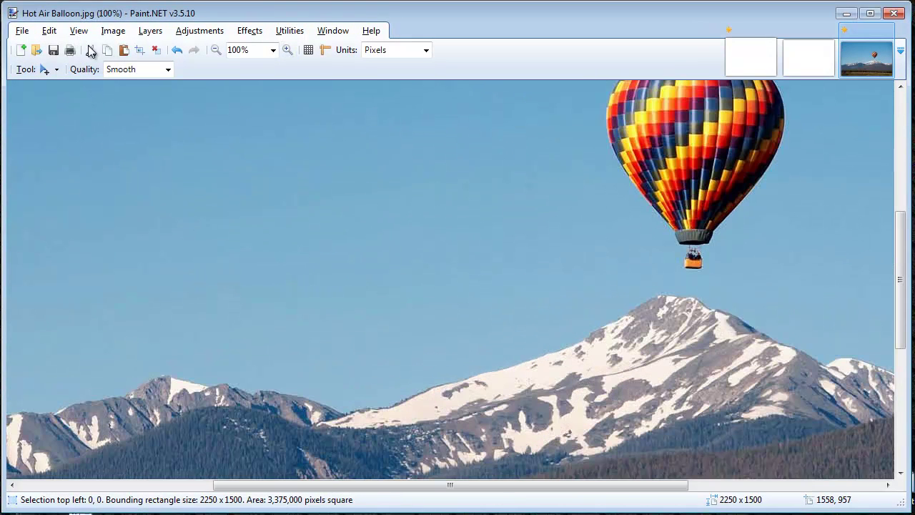
scroll(91, 52, up, 3)
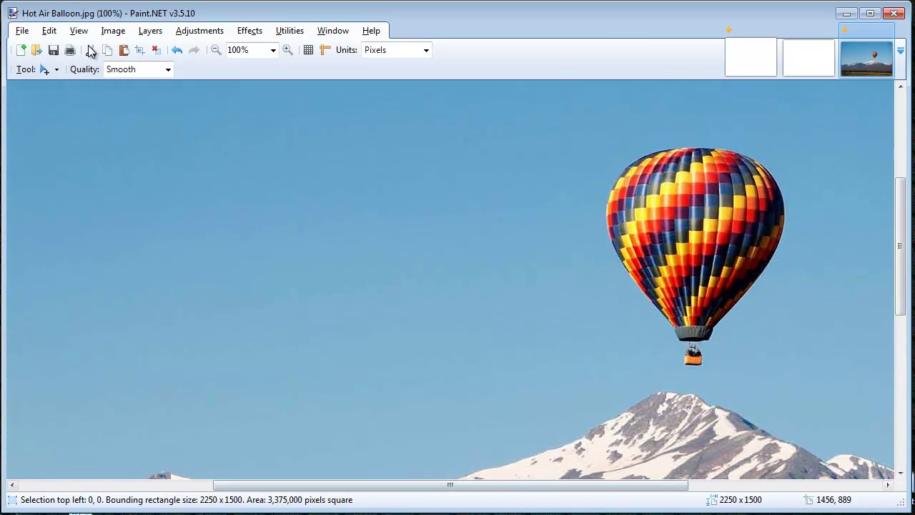
scroll(91, 52, right, 5)
scroll(91, 51, right, 1)
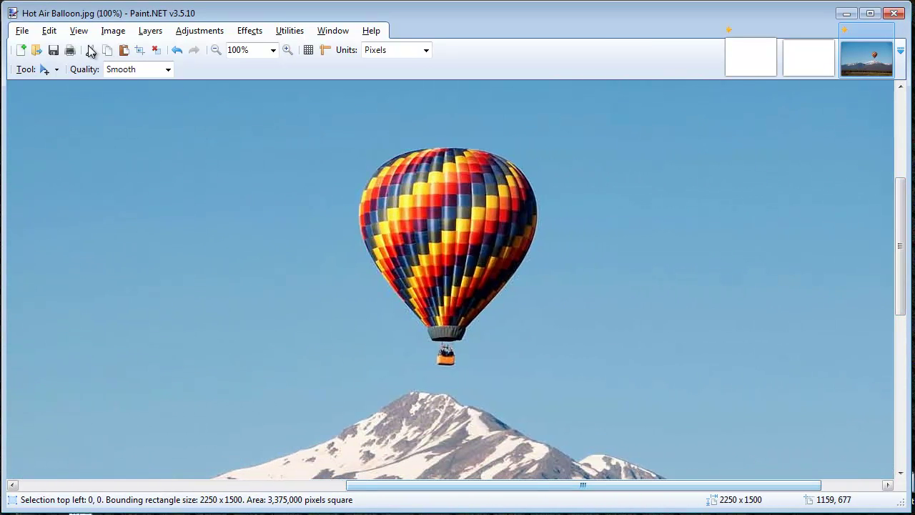
key(s)
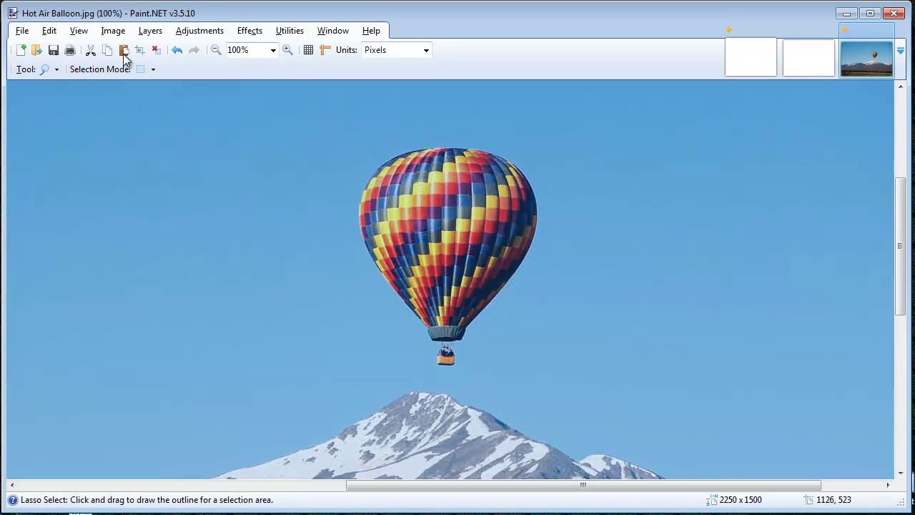
drag(436, 370, 455, 357)
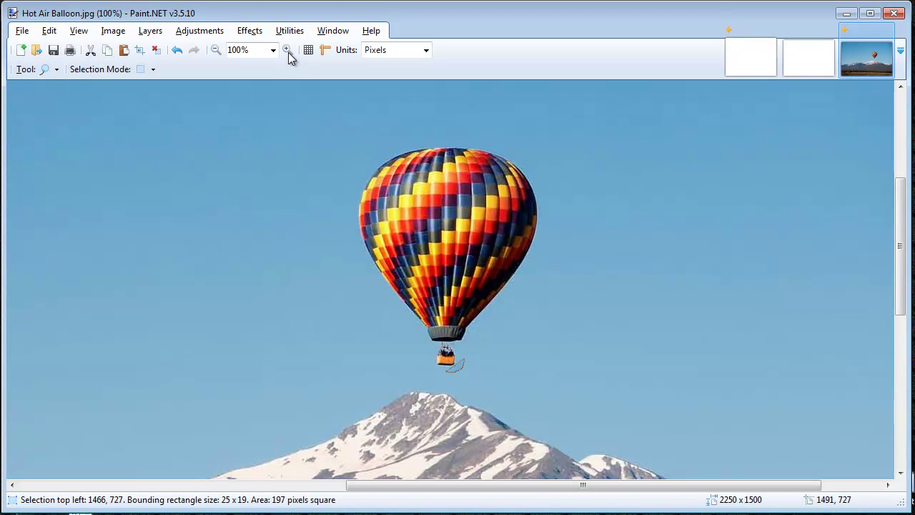
mouse_move(478, 326)
mouse_down()
mouse_move(532, 266)
mouse_move(545, 233)
mouse_move(541, 189)
mouse_move(519, 158)
mouse_move(491, 143)
mouse_move(431, 140)
mouse_move(376, 160)
mouse_move(355, 184)
mouse_move(350, 216)
mouse_move(368, 265)
mouse_up()
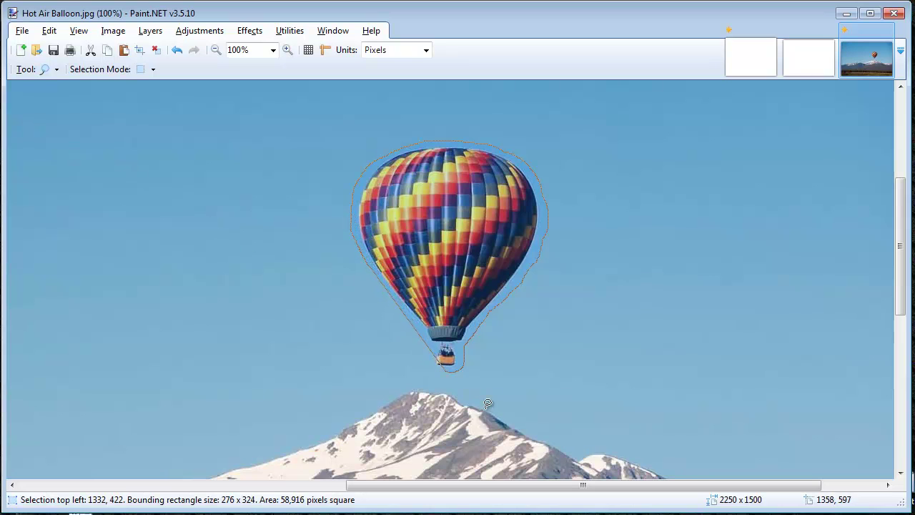
mouse_move(501, 397)
mouse_down()
mouse_move(519, 398)
mouse_move(498, 395)
mouse_up()
- Copy the lassoed hot air balloon to the clipboard
key(alt)
key(Right)
key(Down)
key(Down)
key(Down)
key(Return)
- Paste the copied balloon back into the mountain picture
key(alt)
key(Right)
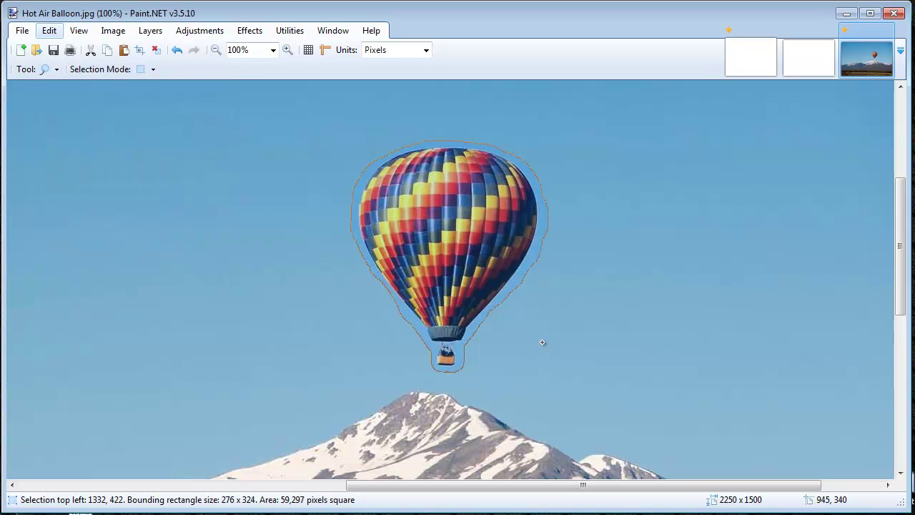
key(Down)
key(Down)
key(Down)
key(Down)
key(Return)
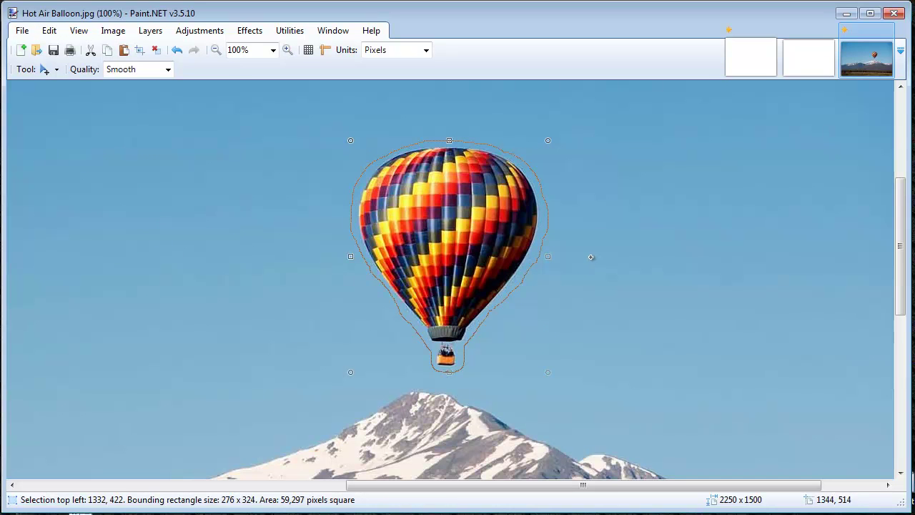
- Move the pasted balloon to the lower left of the original, its selection corner at about 877, 551 pixels, and deselect it
key(ctrl+minus)
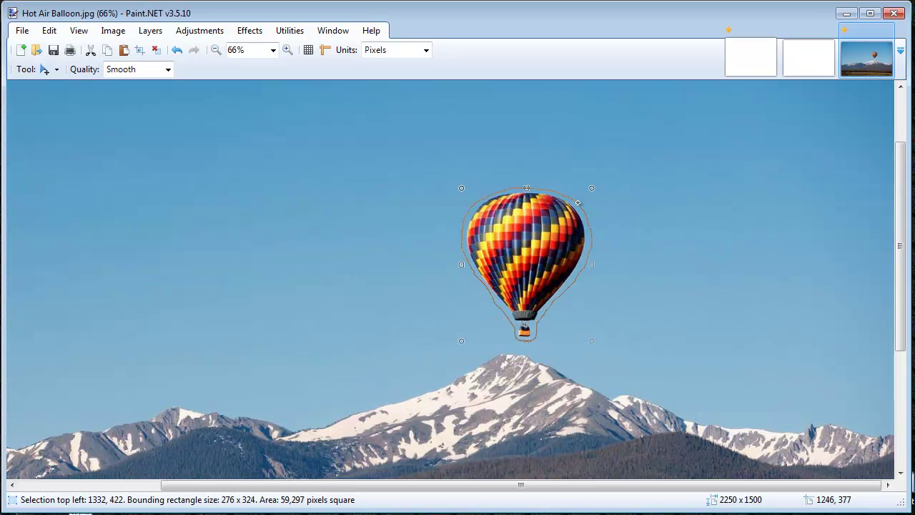
drag(518, 247, 307, 308)
drag(504, 173, 485, 173)
key(ctrl+minus)
key(ctrl+minus)
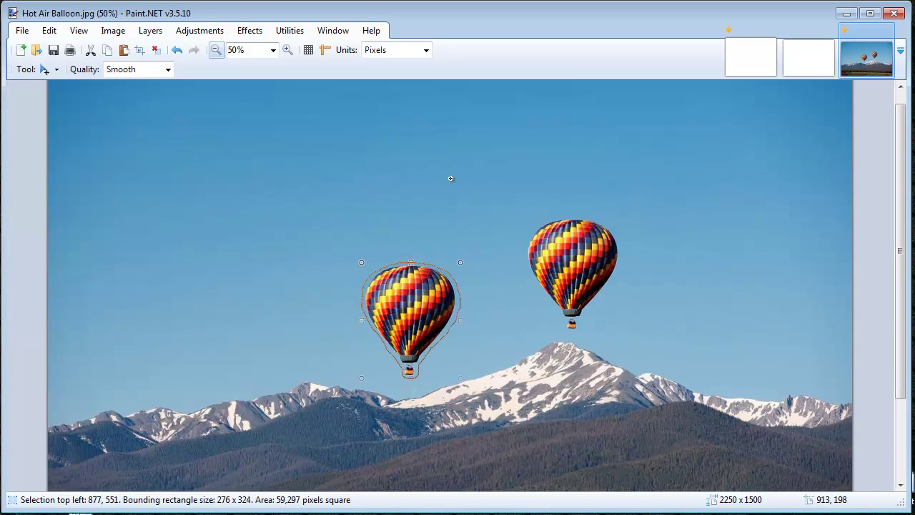
key(ctrl+d)
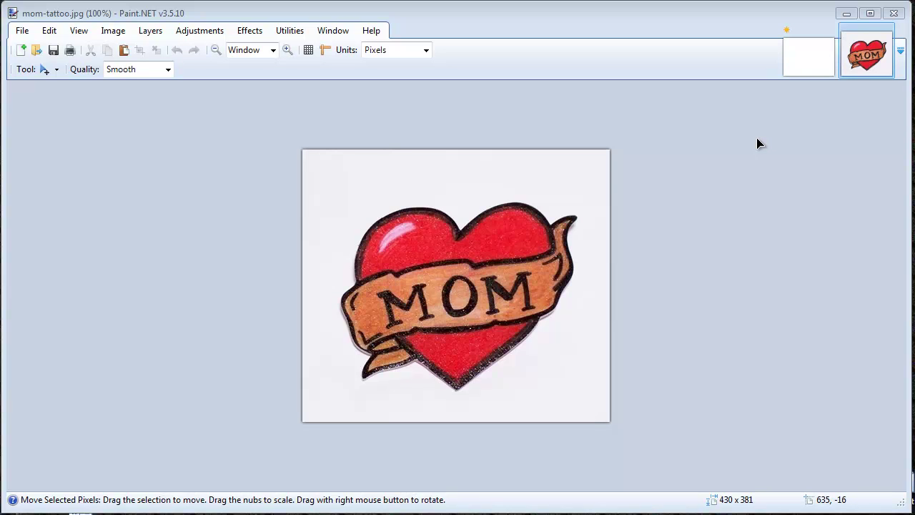
- Open the Arm image from the Practice Images folder and return to the mom-tattoo.jpg image
click(36, 50)
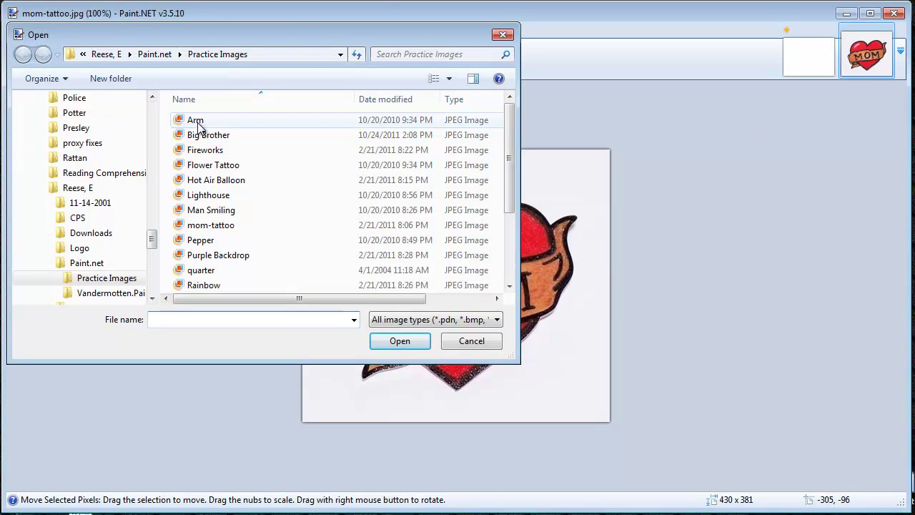
double_click(197, 123)
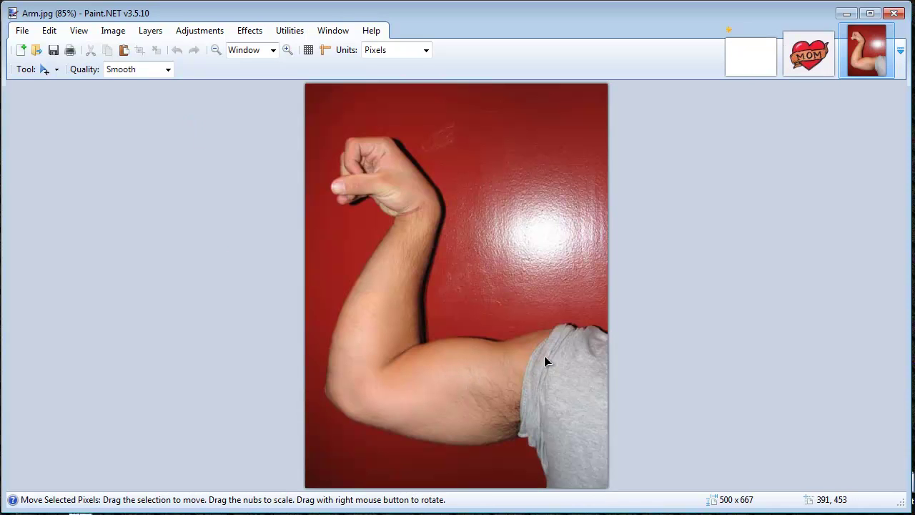
click(822, 61)
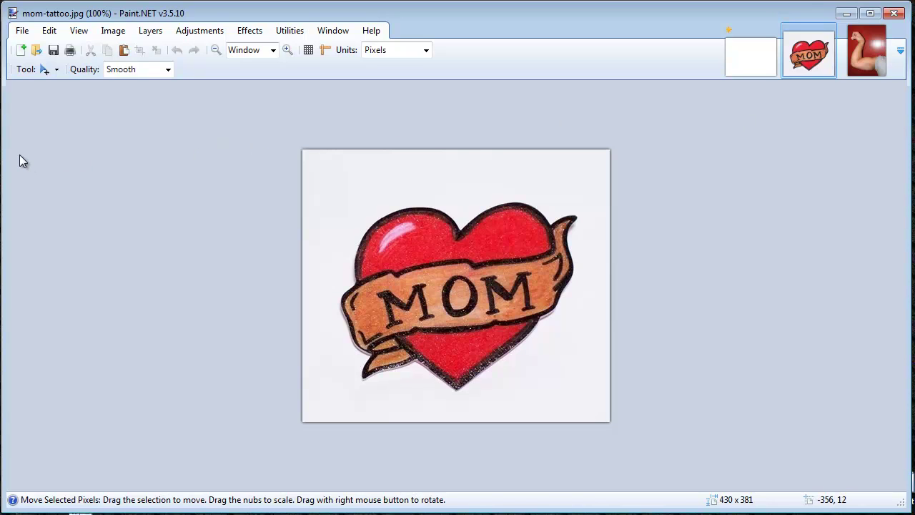
- Select the MOM tattoo by picking its white background with the Magic Wand at 50% tolerance and inverting the selection
key(s)
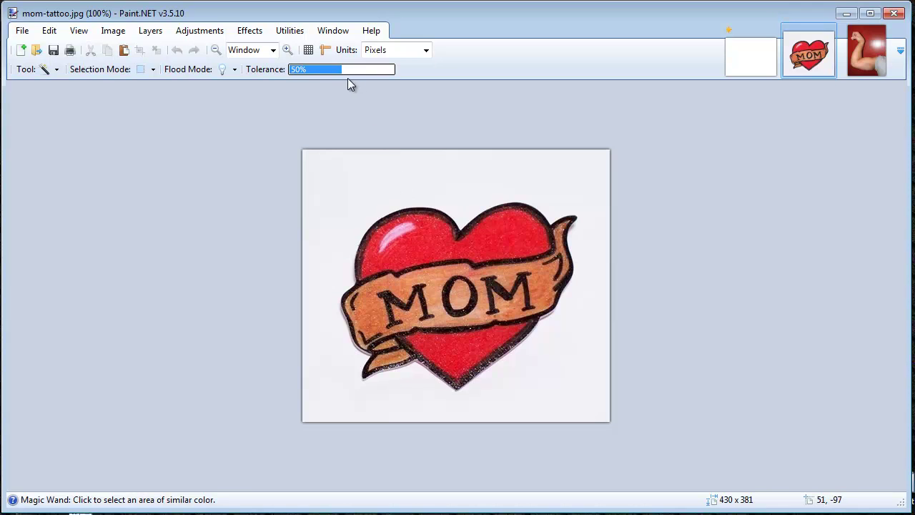
click(427, 186)
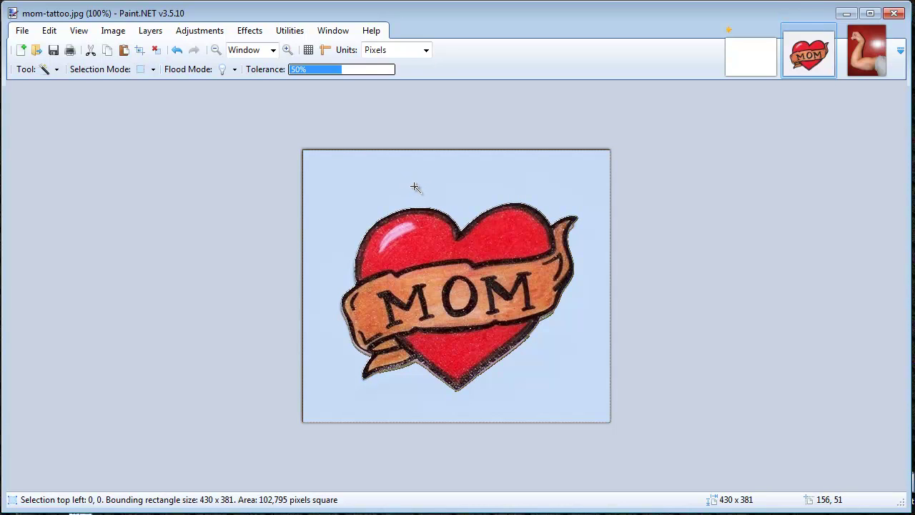
click(51, 33)
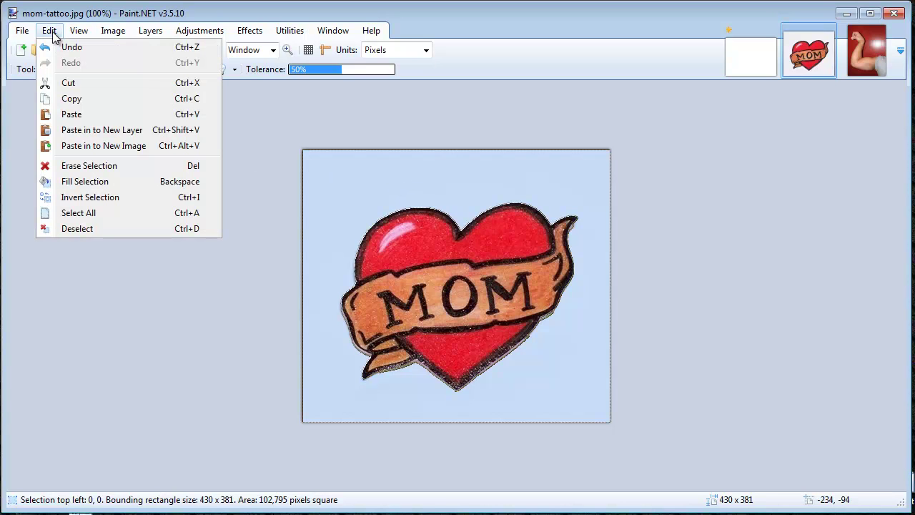
click(80, 200)
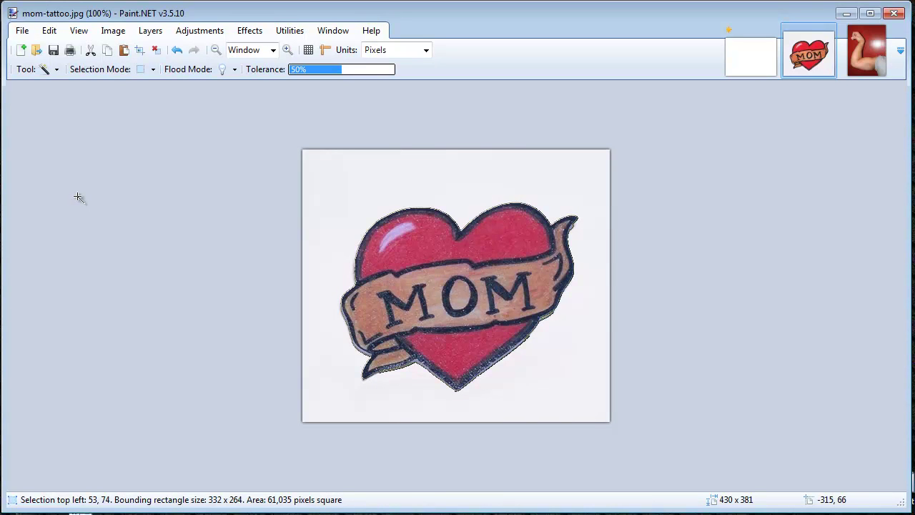
- Copy the selected MOM tattoo and paste it as a new layer in the Arm image
click(48, 30)
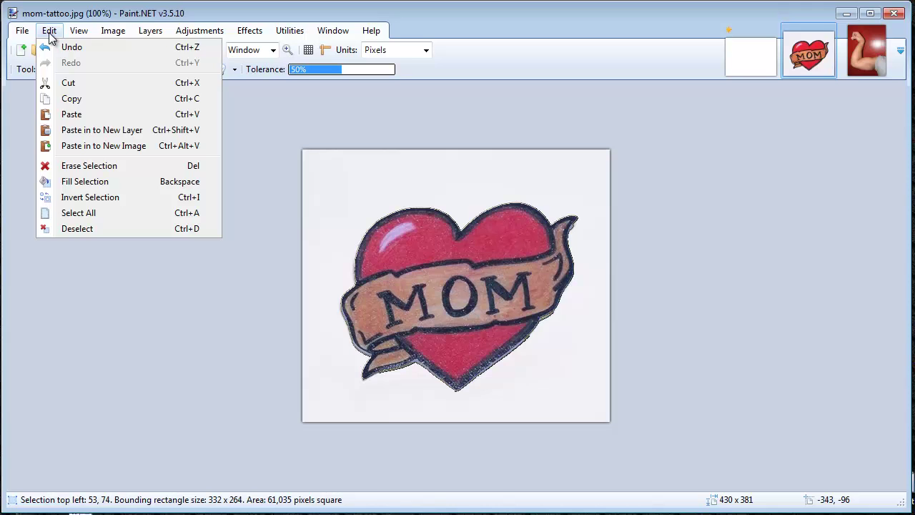
click(74, 98)
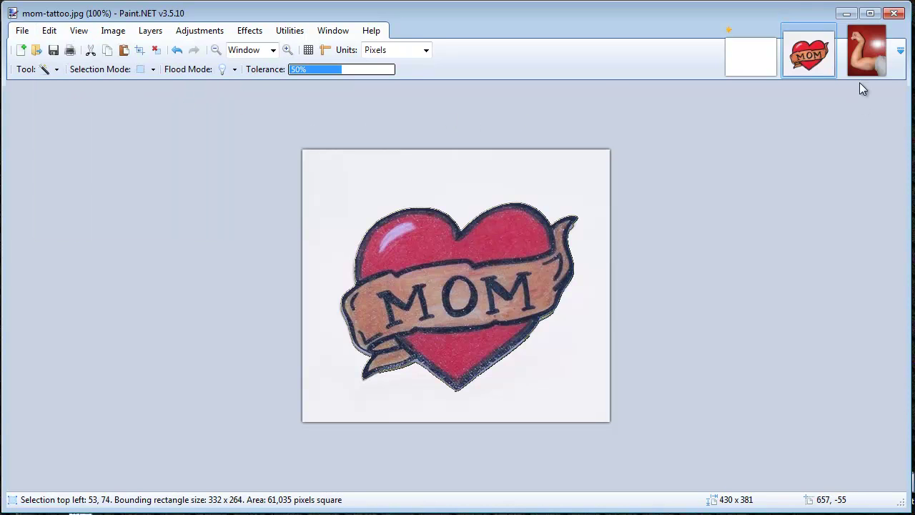
click(861, 62)
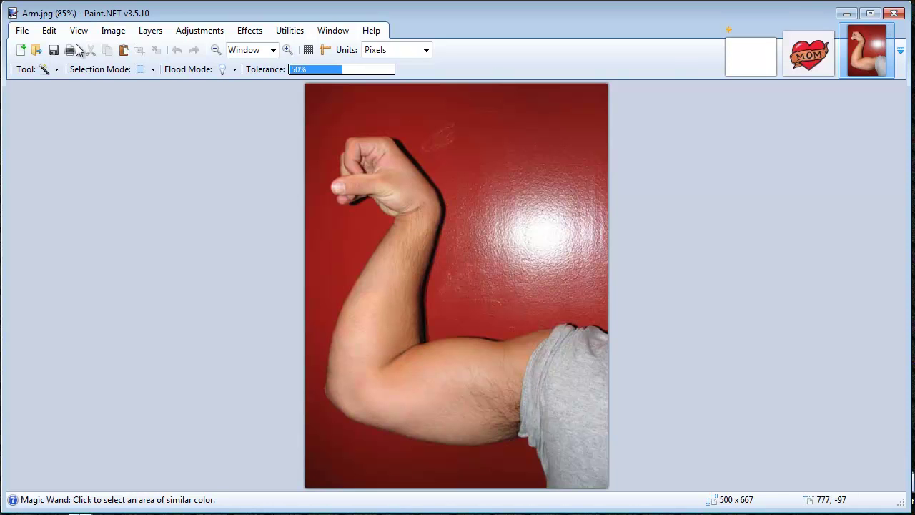
click(53, 32)
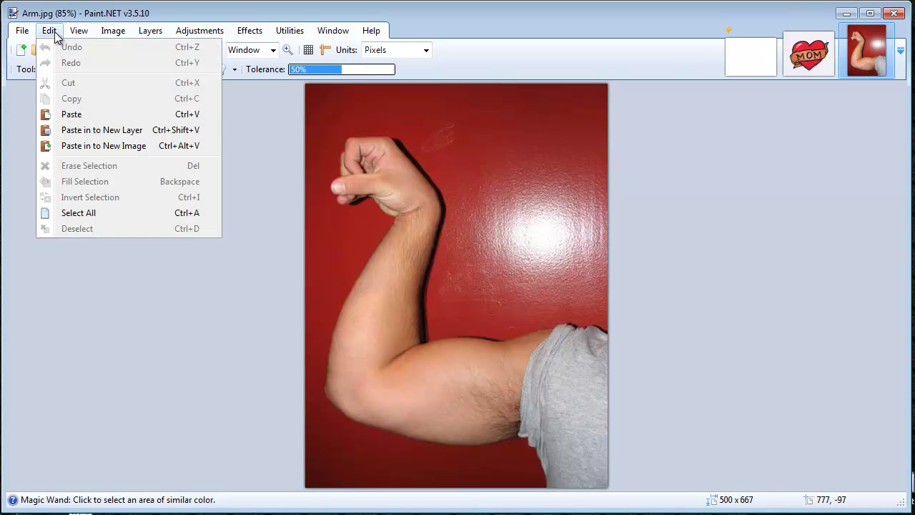
click(105, 136)
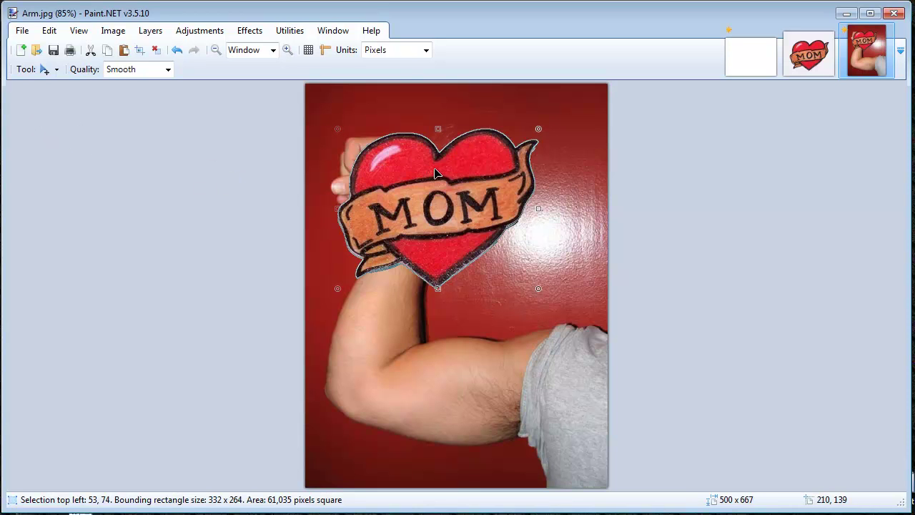
- Shrink the pasted tattoo to about 142 x 113 pixels, place it on the upper arm at about 153, 453, and deselect it
drag(436, 174, 450, 320)
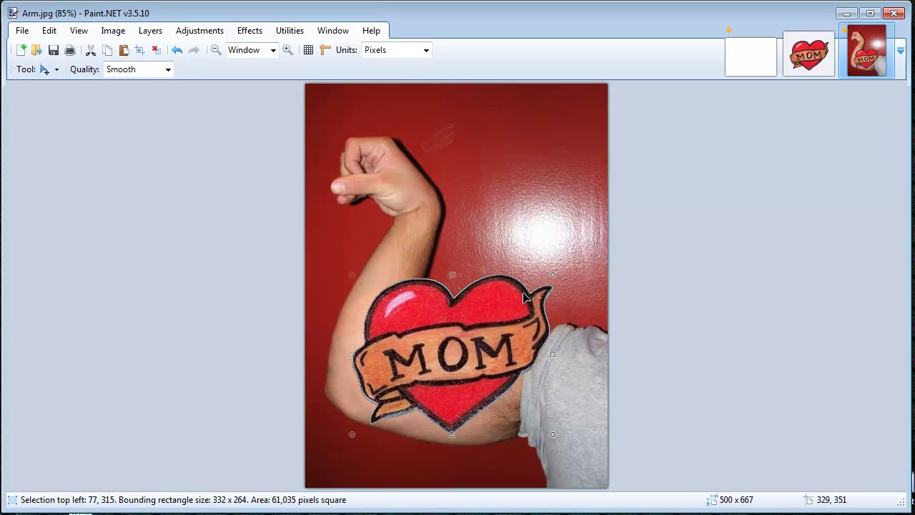
drag(556, 272, 427, 347)
drag(391, 412, 431, 395)
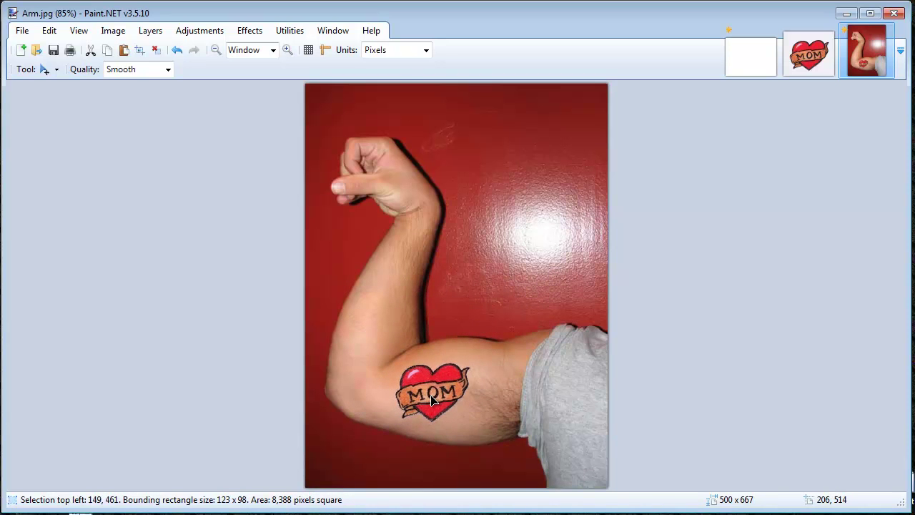
drag(471, 366, 462, 389)
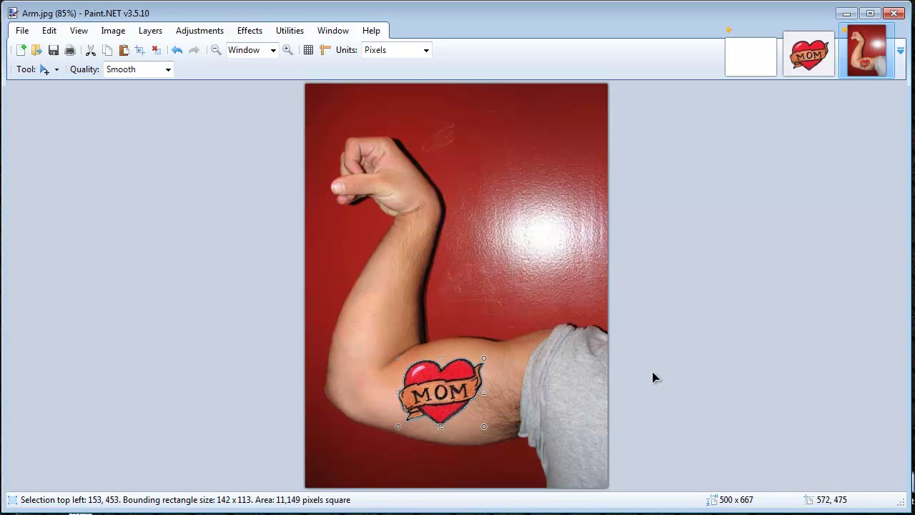
key(ctrl+d)
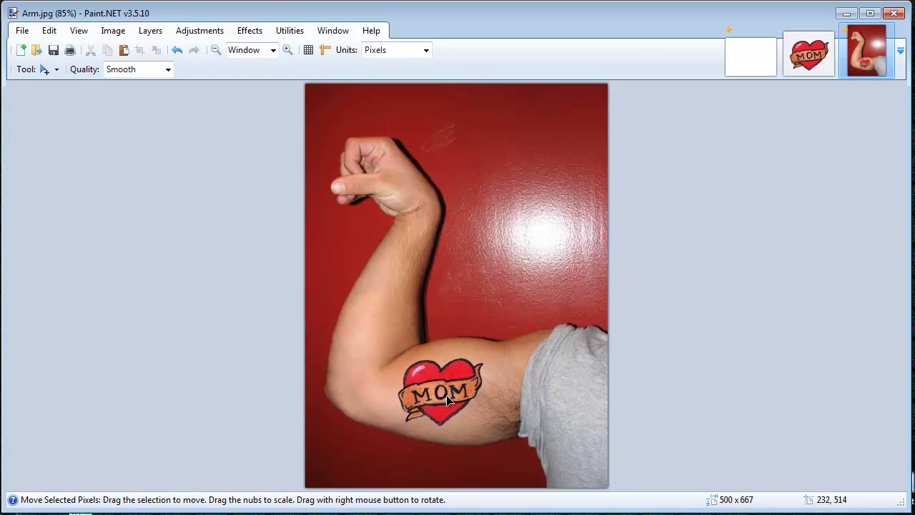
- Select the whole canvas and set the opacity of the tattoo layer, Layer 2, to 186
key(ctrl+a)
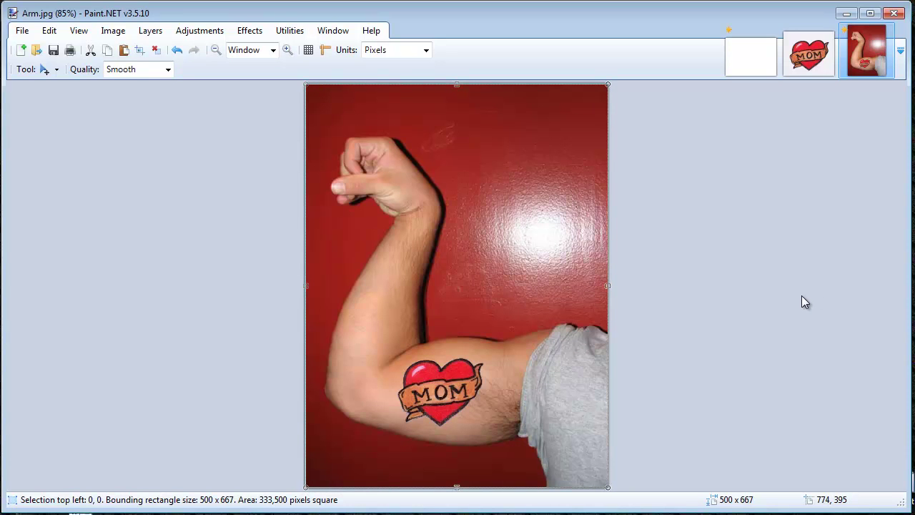
key(F4)
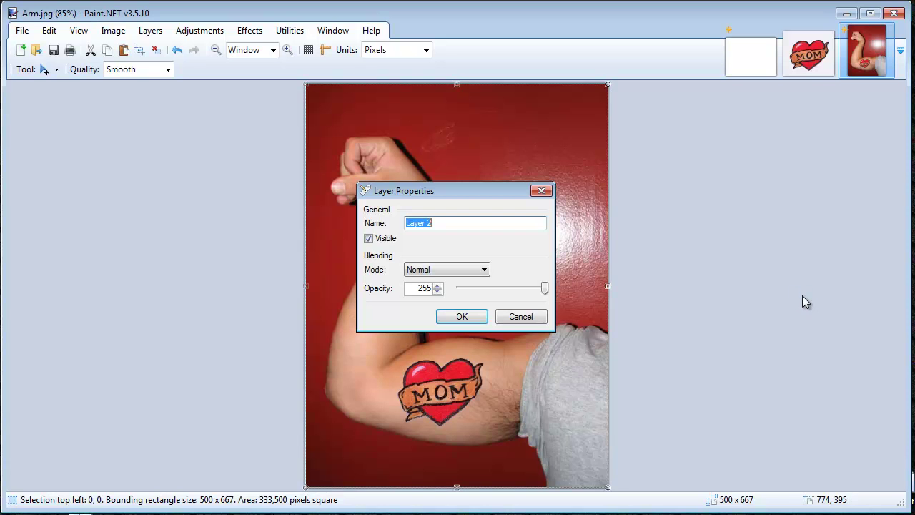
drag(545, 287, 523, 295)
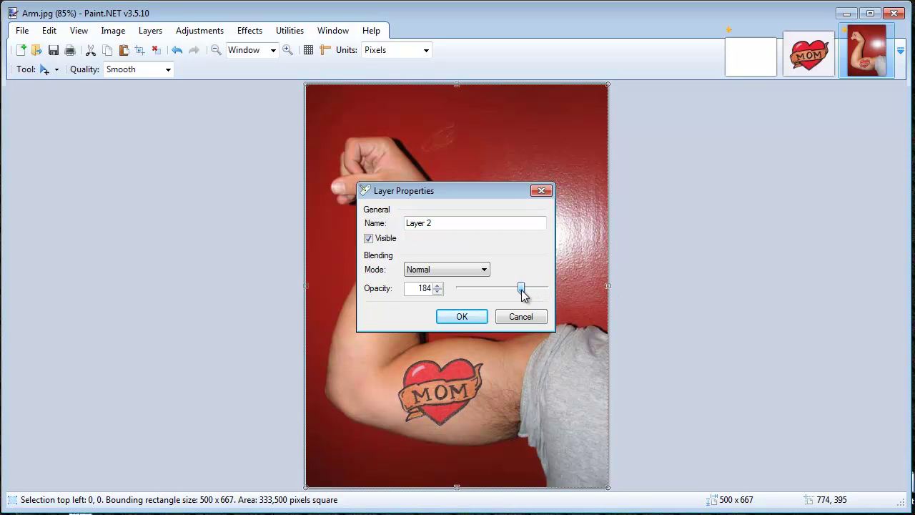
drag(524, 298, 521, 295)
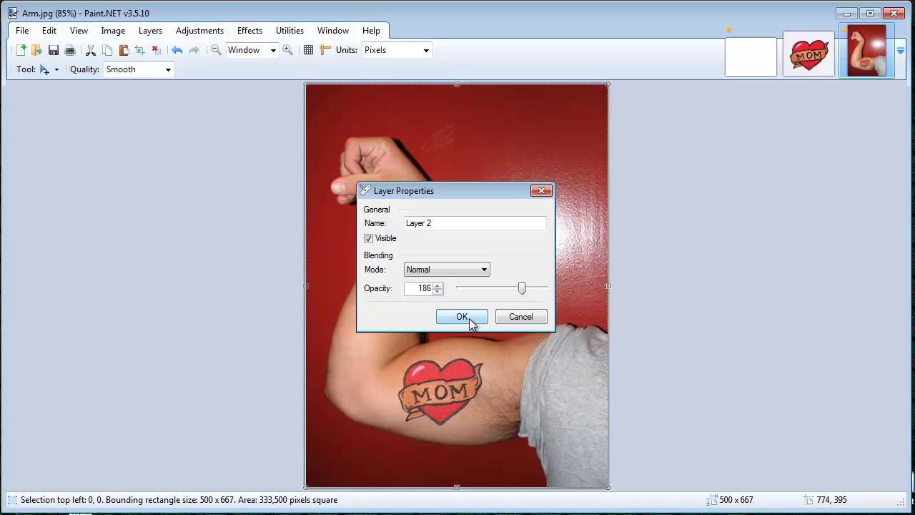
click(462, 317)
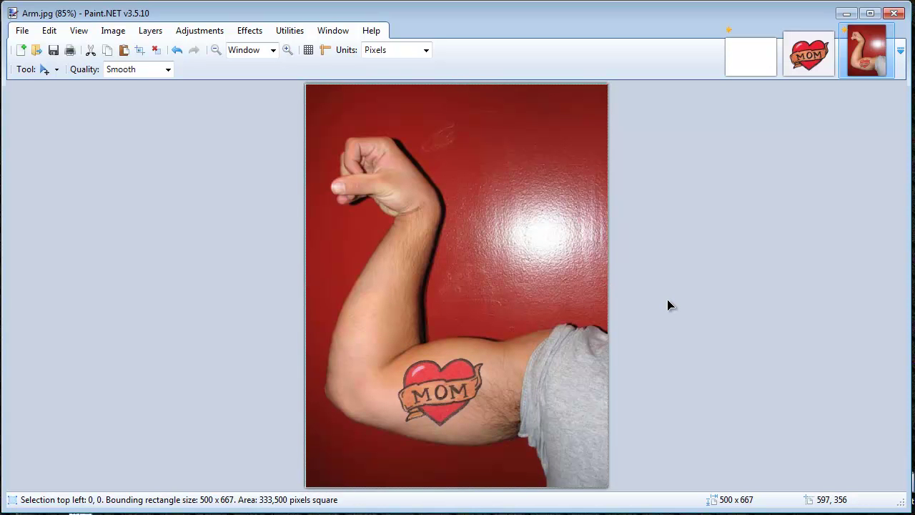
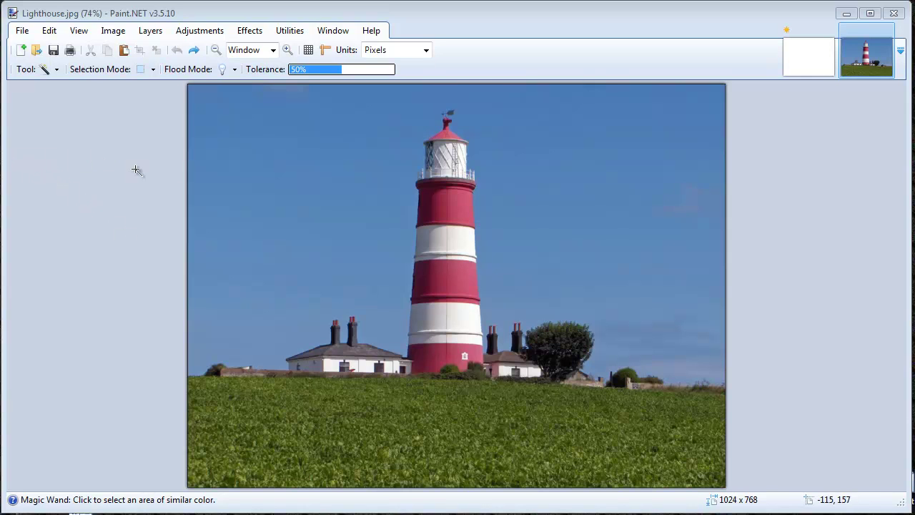
- Select the sky in the Lighthouse image with the Magic Wand at 36% tolerance and cut it out
click(360, 171)
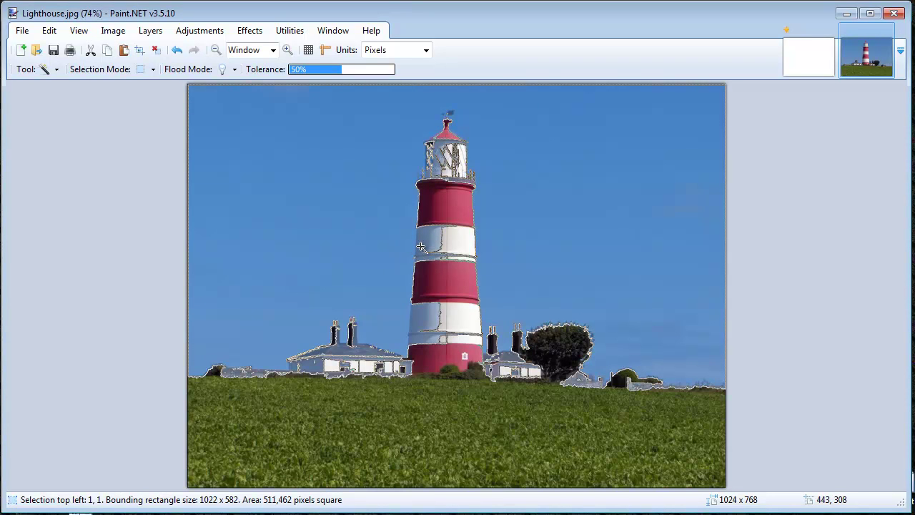
key(ctrl+d)
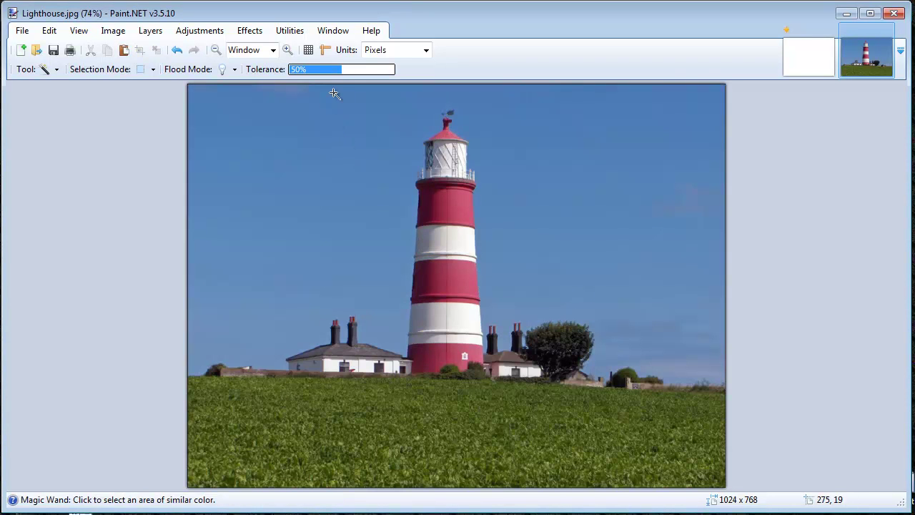
drag(341, 76, 327, 78)
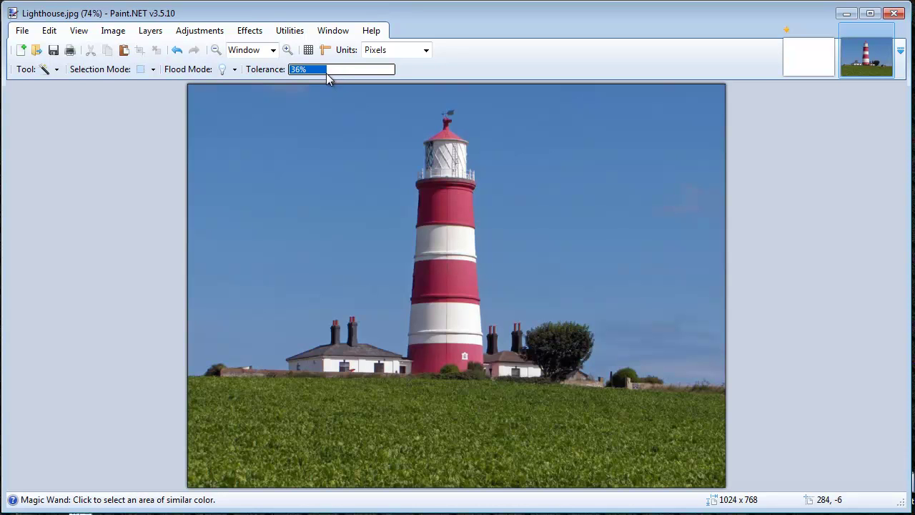
click(356, 141)
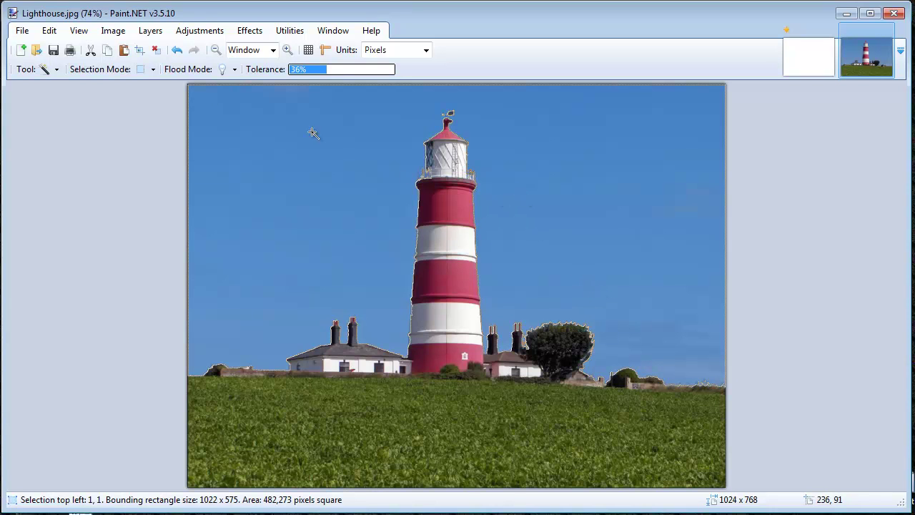
click(49, 31)
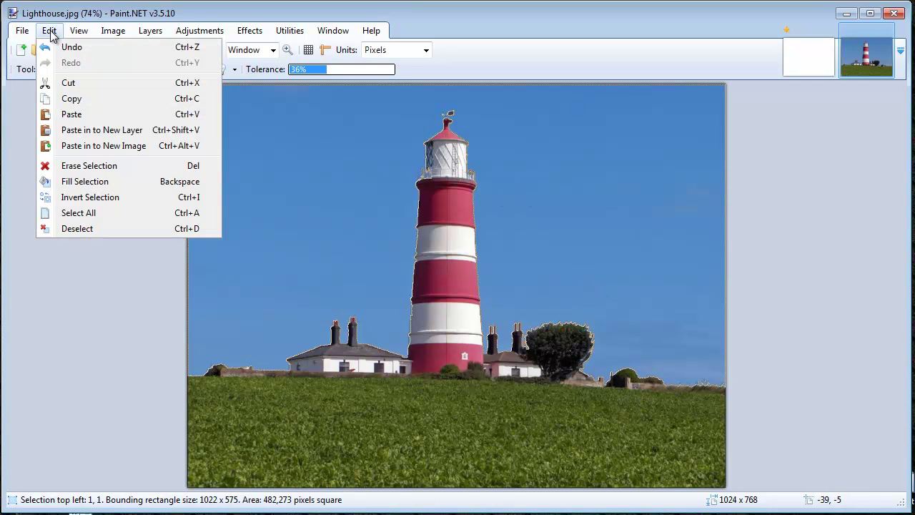
click(66, 84)
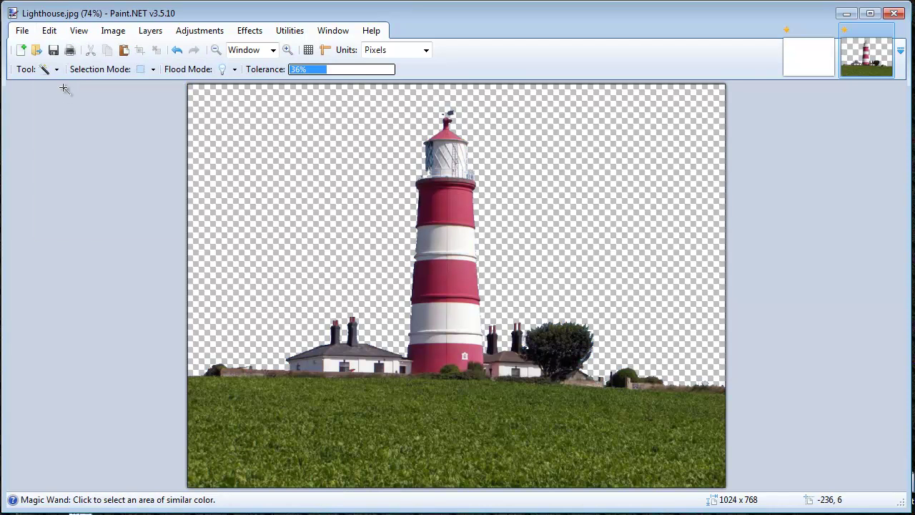
- Open the Rainbow image from the Practice Images folder, select all of it, and copy it
click(37, 50)
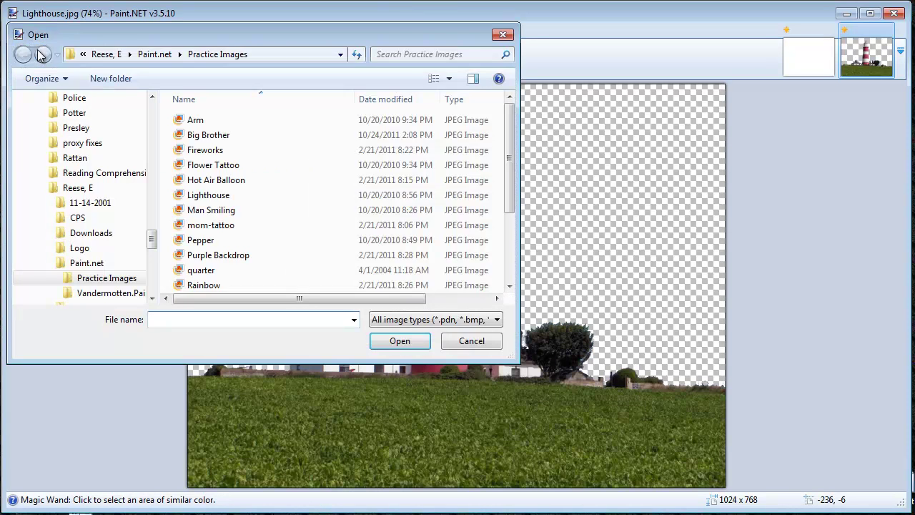
double_click(204, 285)
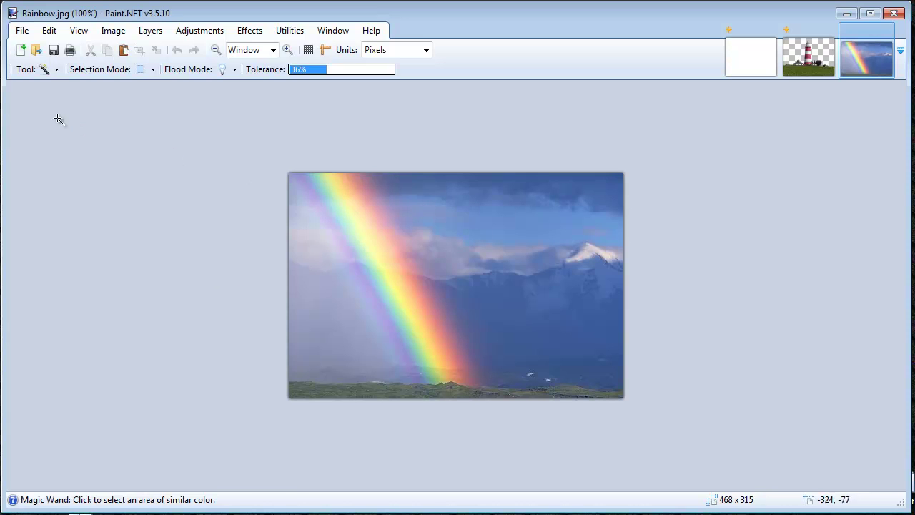
key(m)
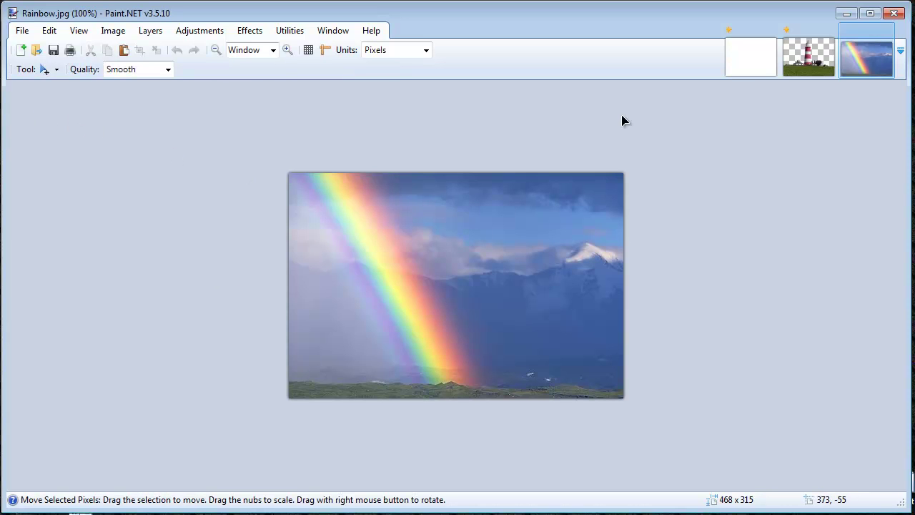
click(48, 31)
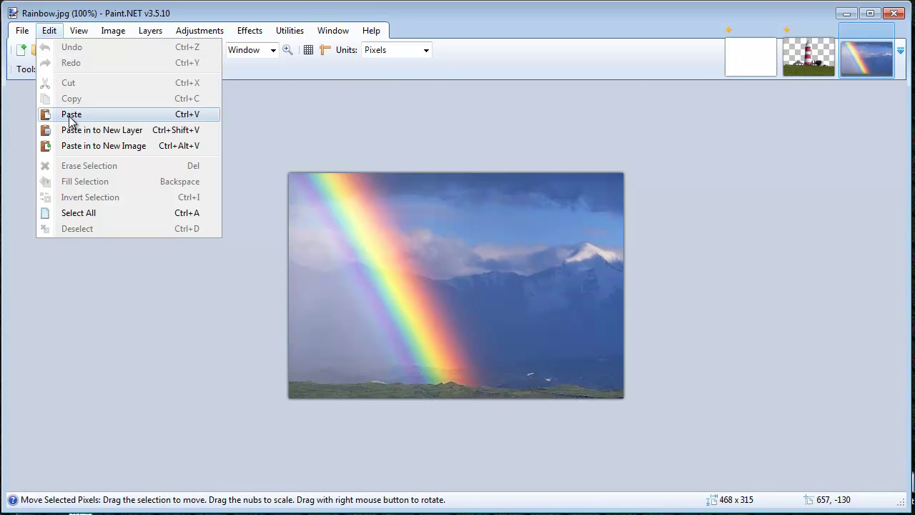
key(ctrl+v)
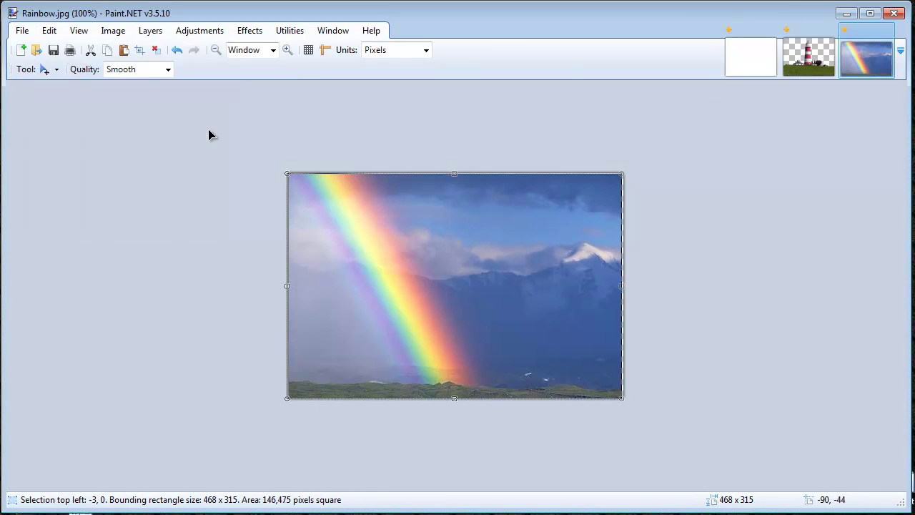
click(48, 31)
click(77, 101)
- Paste the rainbow picture into a new layer of the Lighthouse image and stretch it past the canvas's right edge and down over the field
click(803, 64)
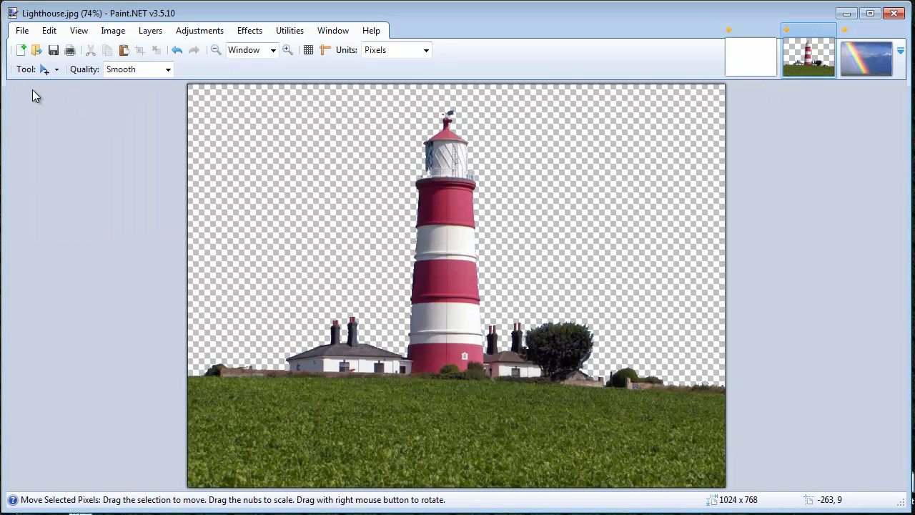
click(49, 31)
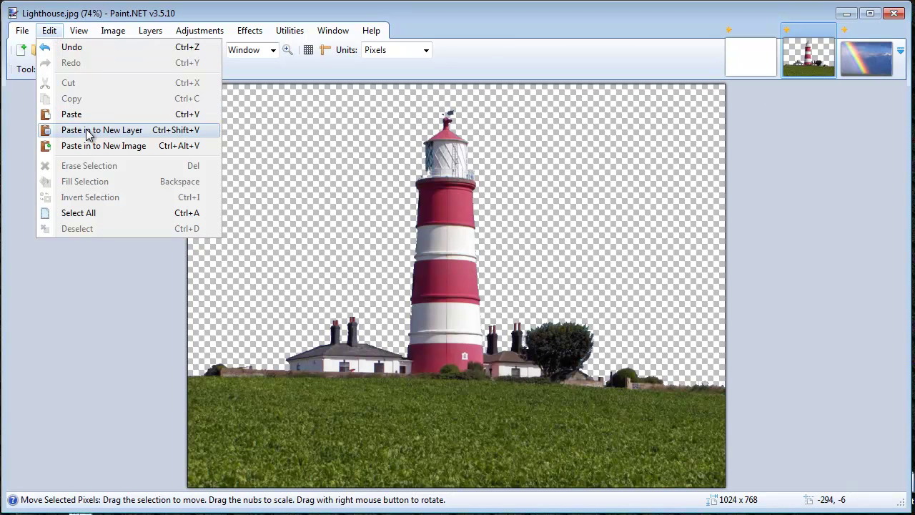
click(63, 130)
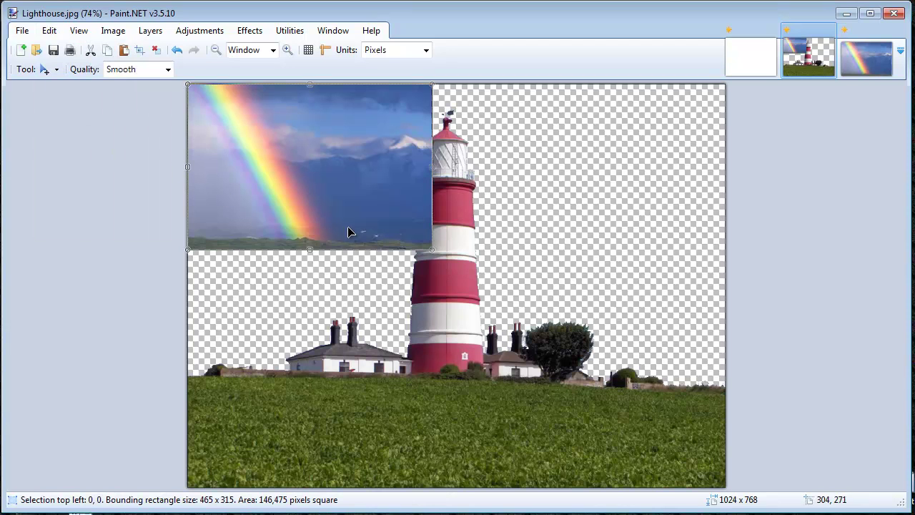
drag(430, 249, 802, 460)
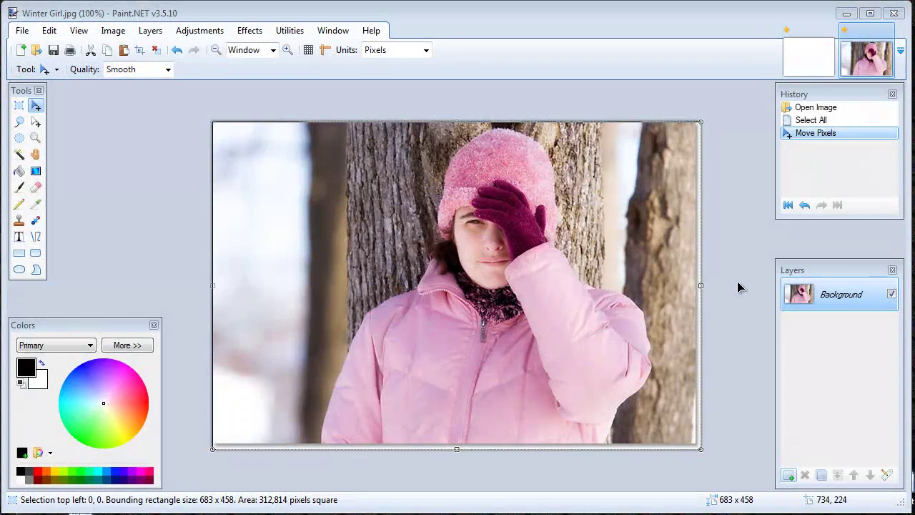
- Hide the floating tool, color, history and layer windows around the Winter Girl image
key(Tab)
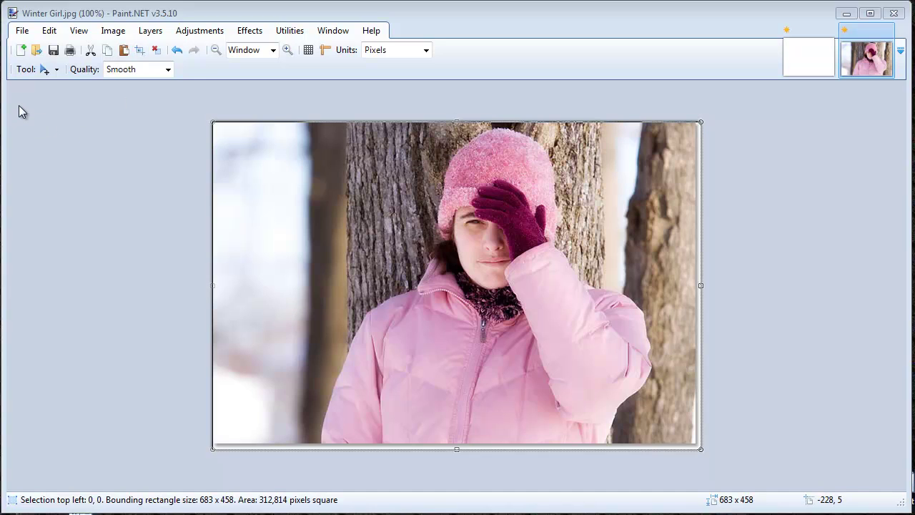
- Frame the girl with a rectangular selection, move and resize it to about 550 x 355 pixels, and crop the picture to it
key(s)
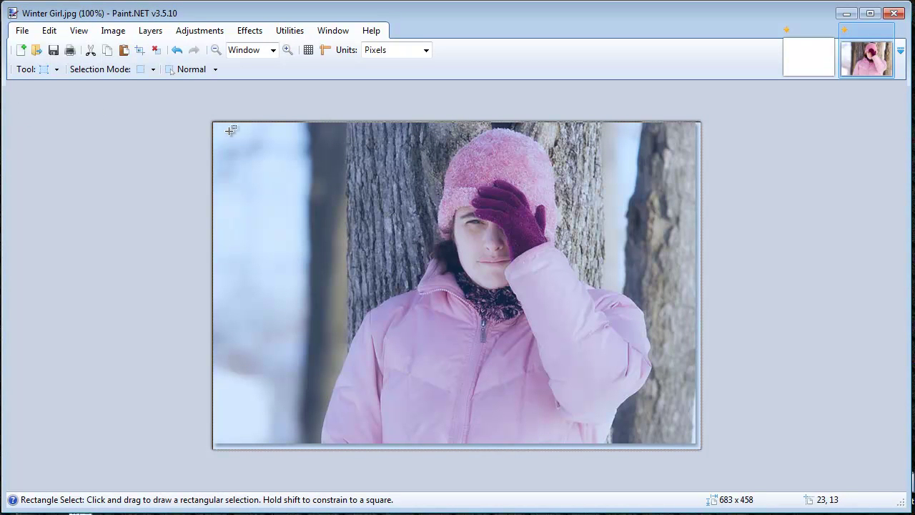
drag(219, 127, 623, 406)
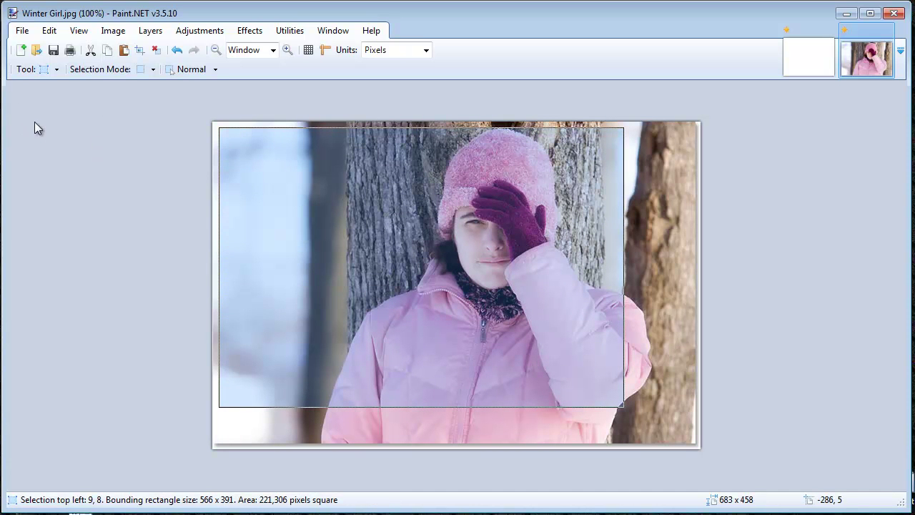
key(m)
drag(509, 296, 578, 296)
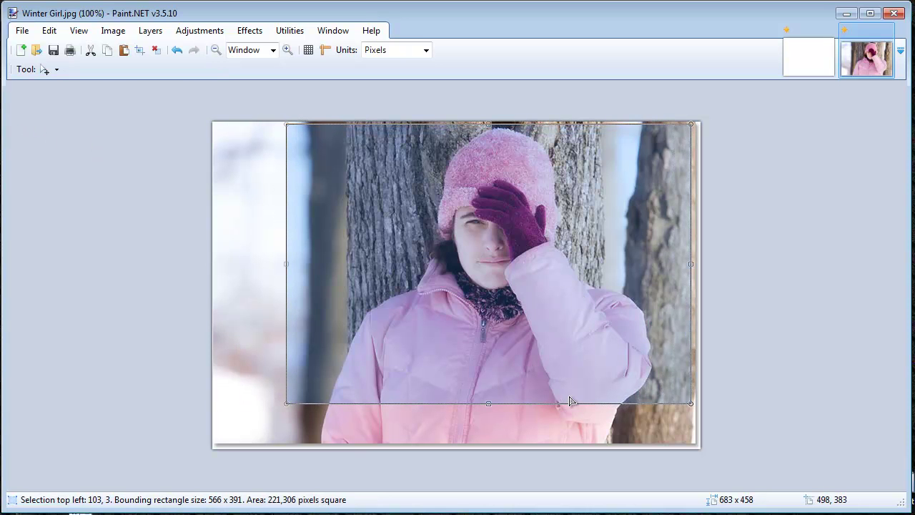
drag(486, 405, 483, 380)
mouse_move(286, 250)
mouse_down()
mouse_move(307, 251)
mouse_move(297, 251)
mouse_up()
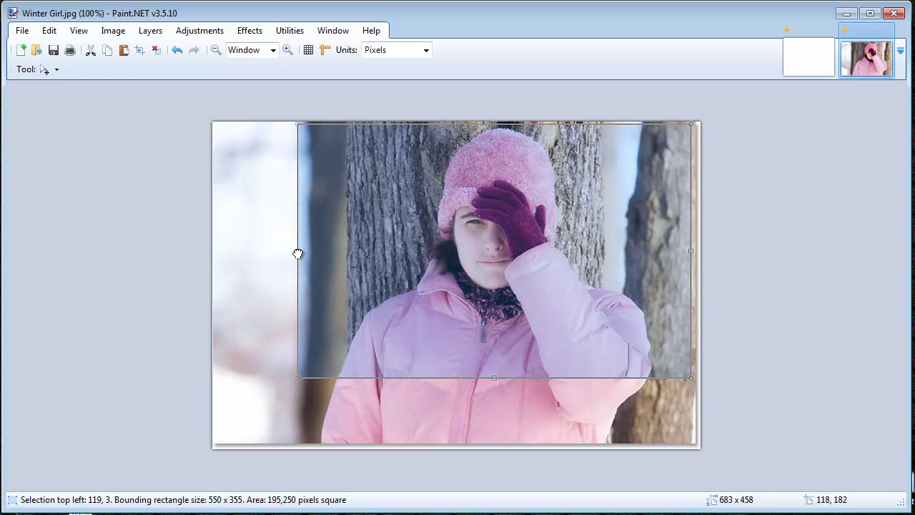
click(142, 55)
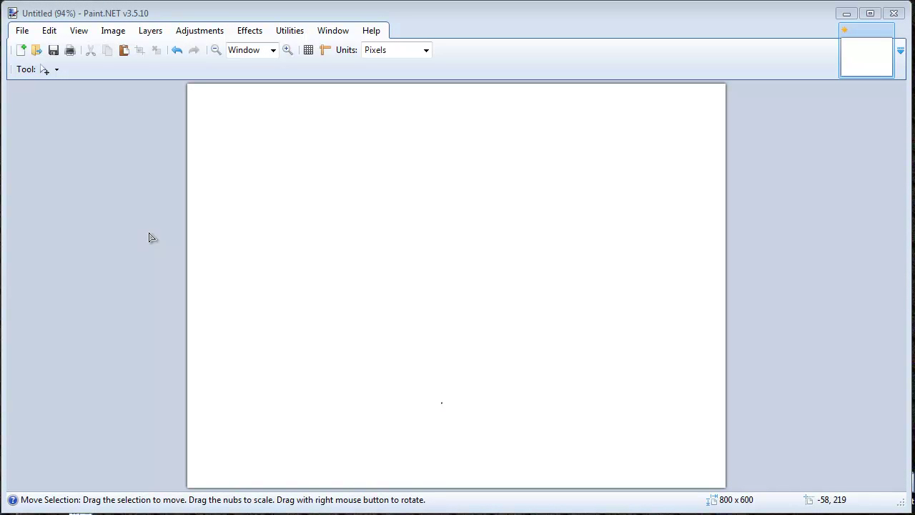
- Write the teacher's title and surname as text in the upper middle of the blank canvas
key(t)
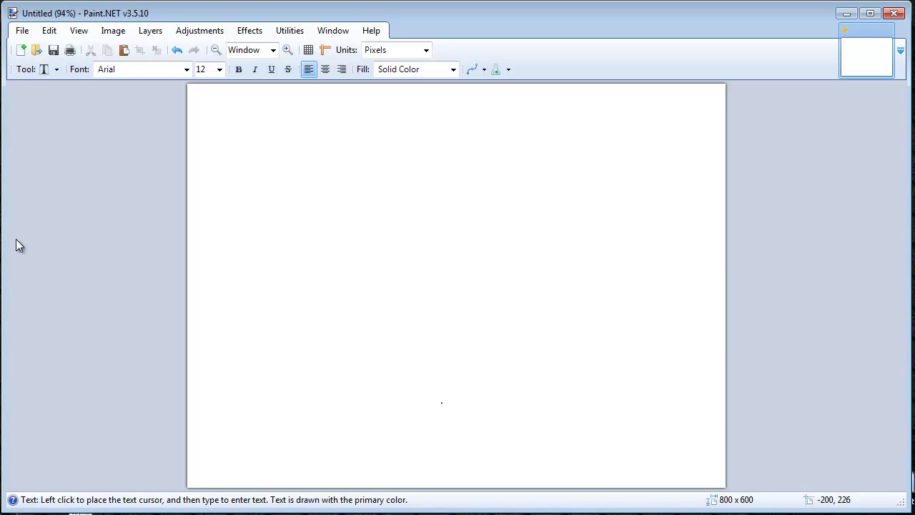
click(334, 185)
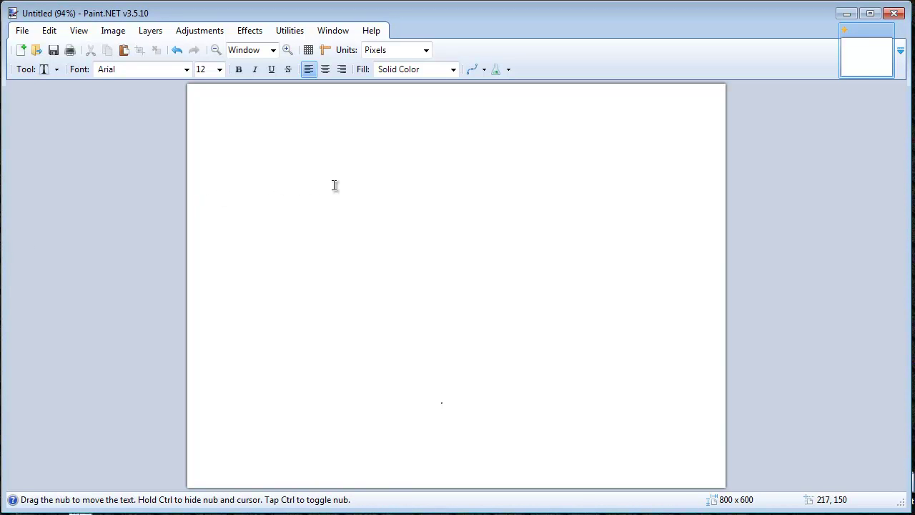
click(334, 185)
text(Mrs. Reese)
- Try Arial Black on the name text, then set its font to Arnprior and its size to 26
click(186, 69)
click(151, 109)
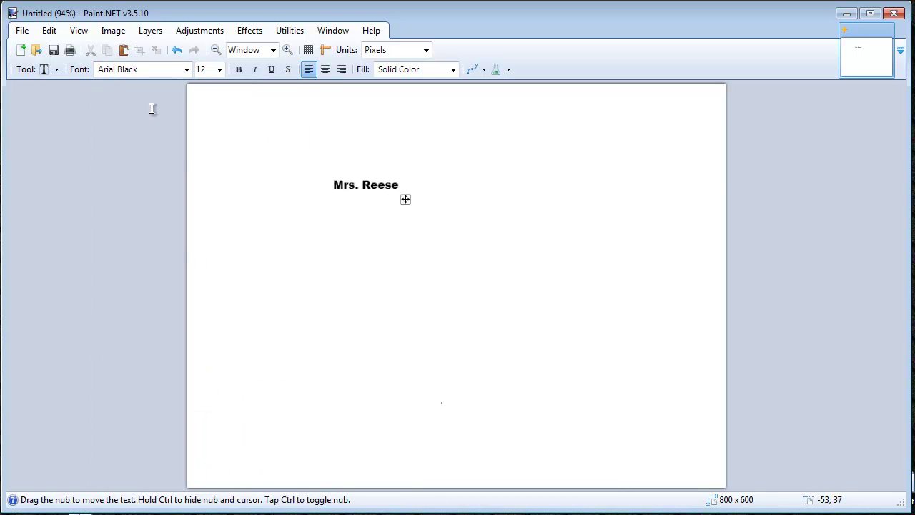
click(185, 69)
click(179, 337)
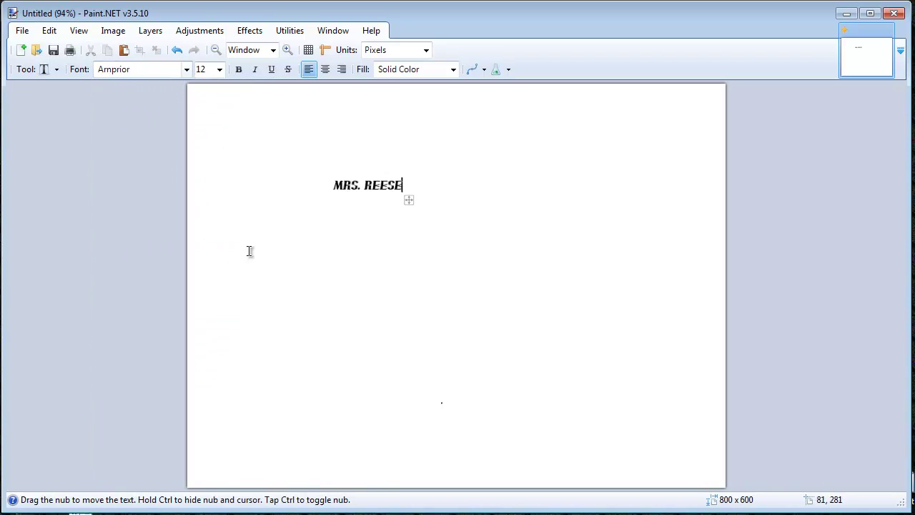
click(220, 69)
click(211, 199)
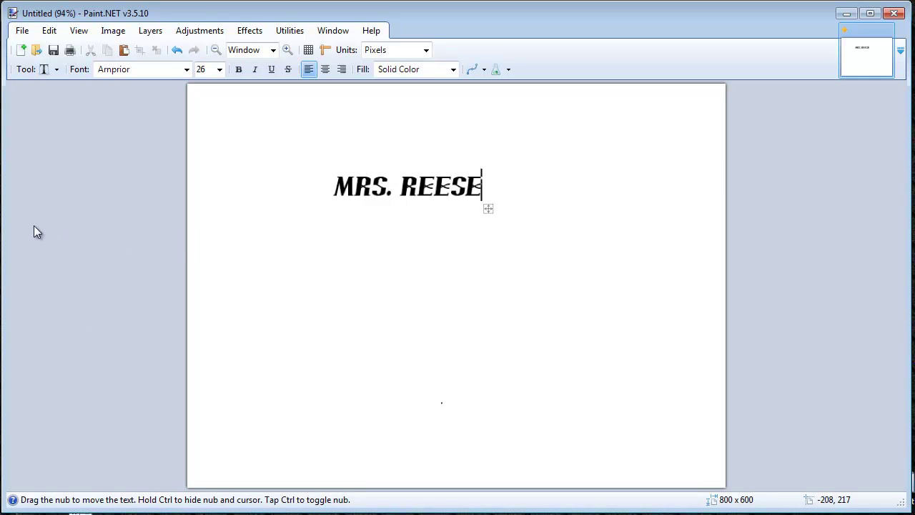
- Paint a blue figure eight below the text at brush width 2 and another to its right at brush width 10
key(b)
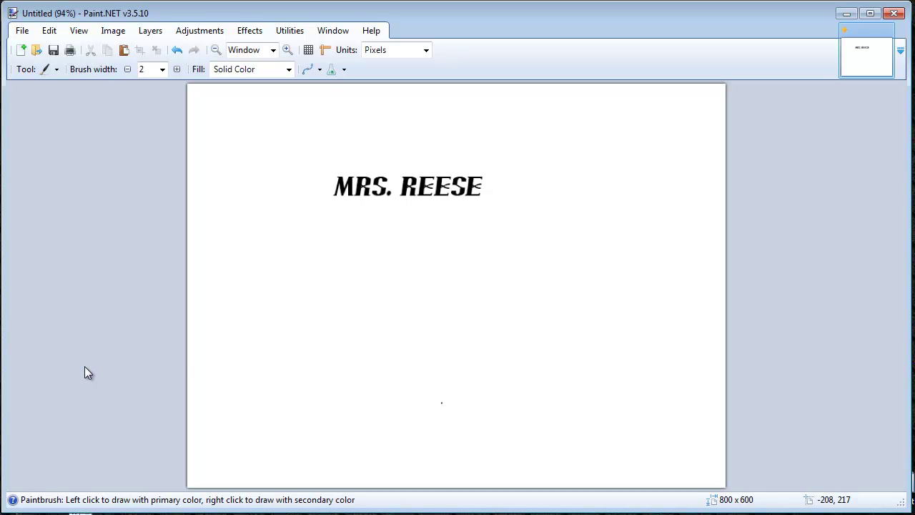
mouse_move(367, 300)
mouse_down()
mouse_move(320, 323)
mouse_move(334, 298)
mouse_move(353, 317)
mouse_move(405, 323)
mouse_move(365, 303)
mouse_up()
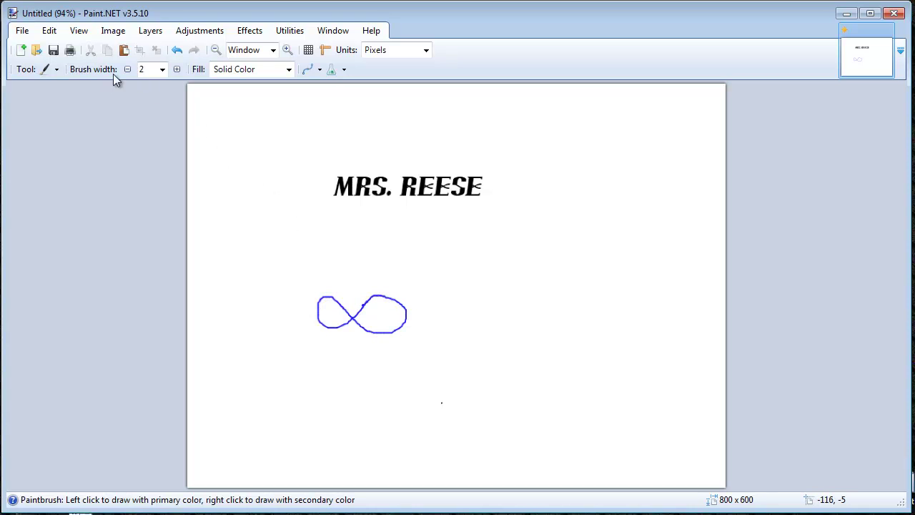
click(163, 70)
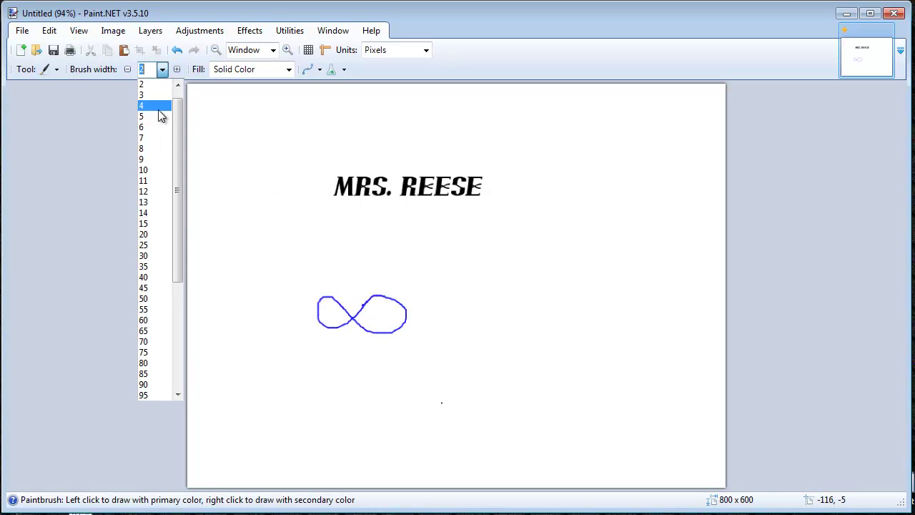
click(152, 170)
mouse_move(606, 313)
mouse_down()
mouse_move(564, 329)
mouse_move(574, 318)
mouse_move(602, 307)
mouse_up()
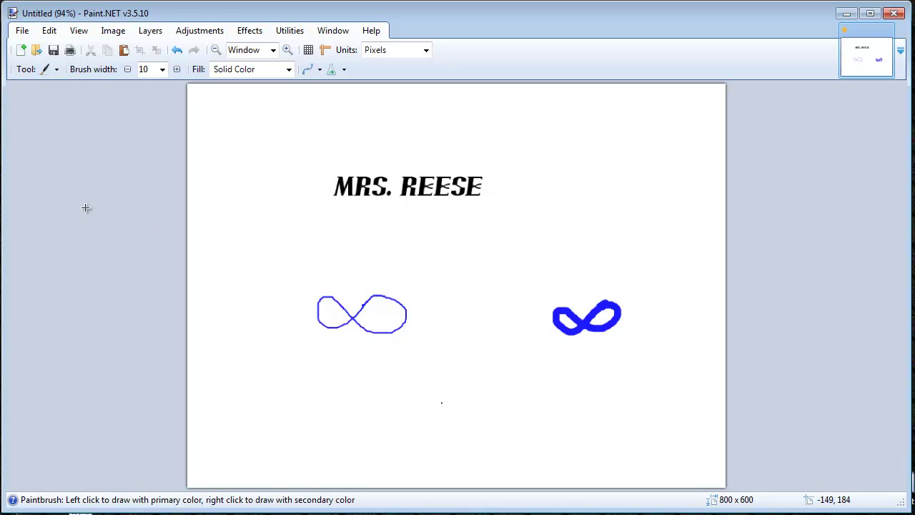
- Erase part of the thick blue figure eight using the Eraser at brush width 20
key(e)
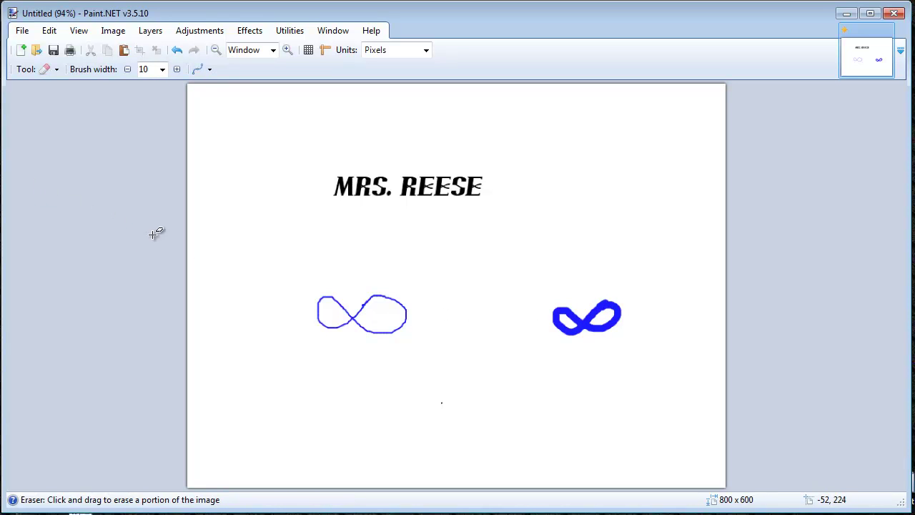
click(162, 70)
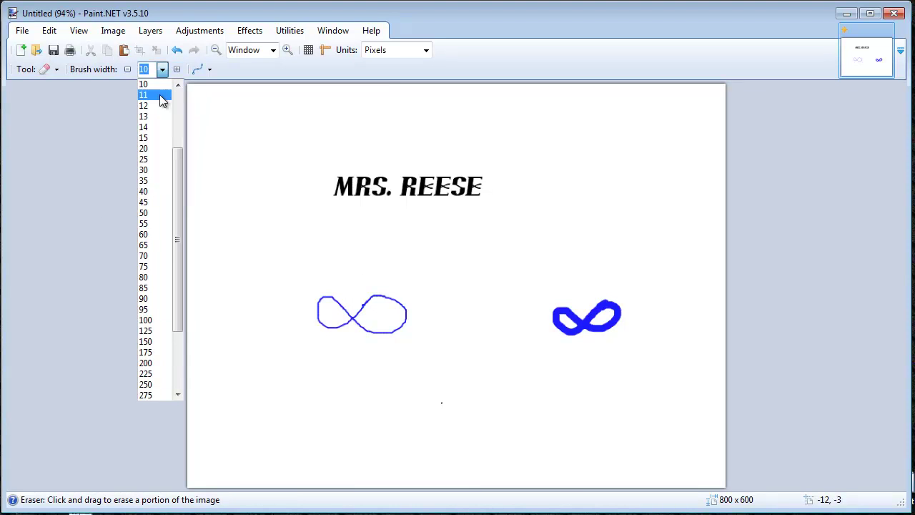
click(153, 148)
mouse_move(623, 296)
mouse_down()
mouse_move(618, 324)
mouse_move(606, 298)
mouse_move(614, 327)
mouse_move(607, 333)
mouse_move(598, 307)
mouse_move(597, 333)
mouse_move(590, 312)
mouse_up()
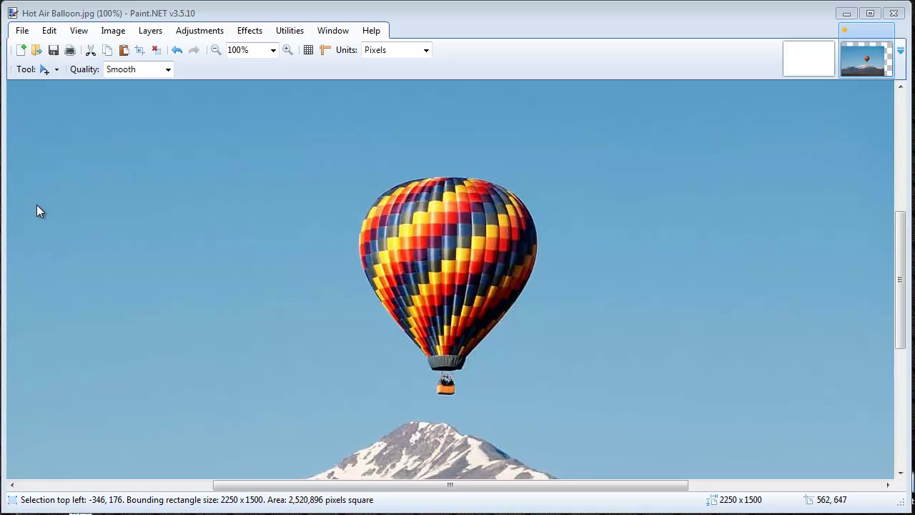
- Add the text BALLOON in Arnprior size 26 to the sky above the hot air balloon
key(k)
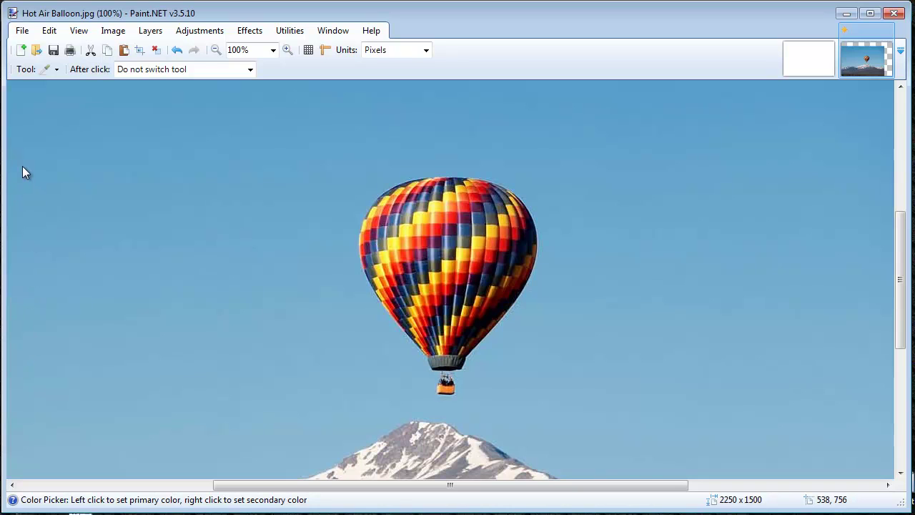
key(t)
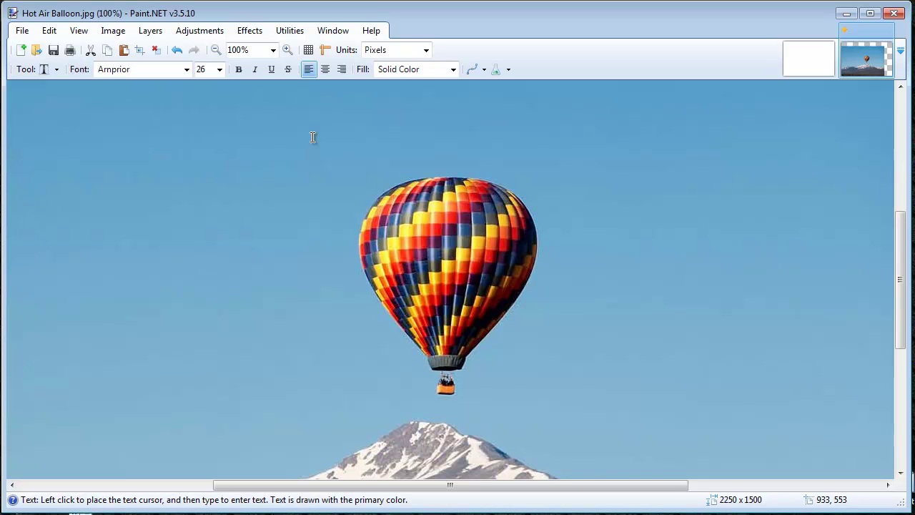
click(311, 132)
text(MR)
key(BackSpace)
key(BackSpace)
text(BALLOON)
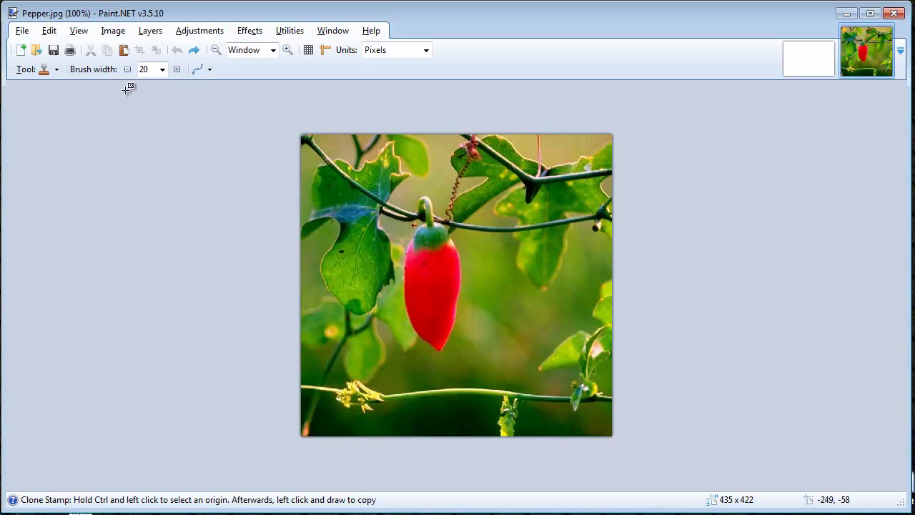
- Set the Clone Stamp brush width to 12 and place the clone origin where the pepper's stem meets the vine
click(162, 69)
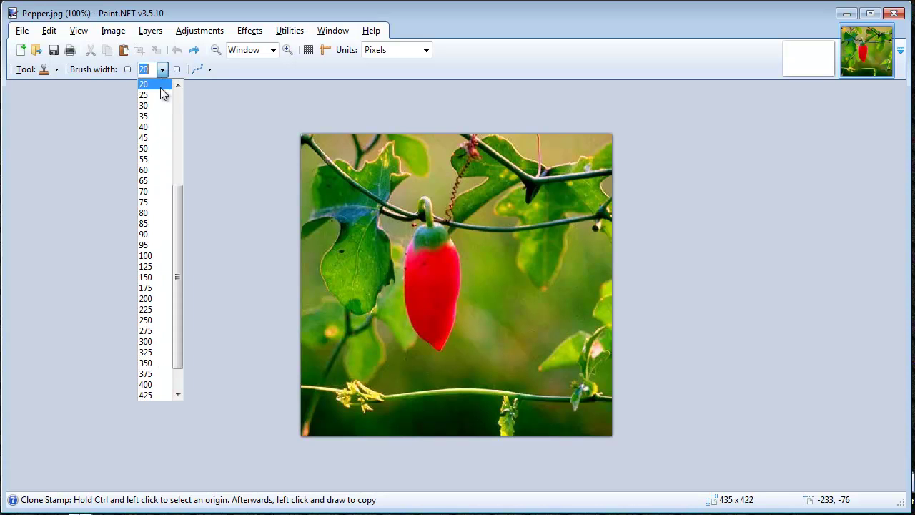
click(178, 85)
click(179, 85)
click(178, 85)
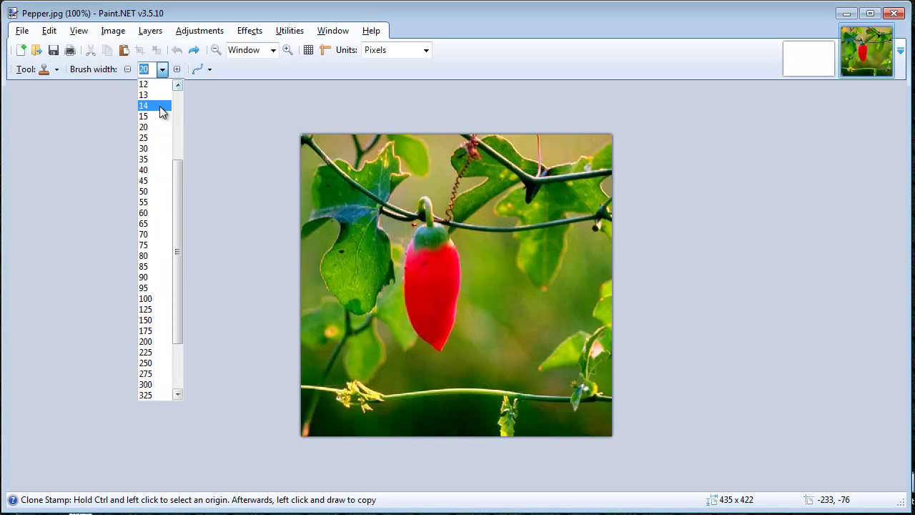
click(152, 106)
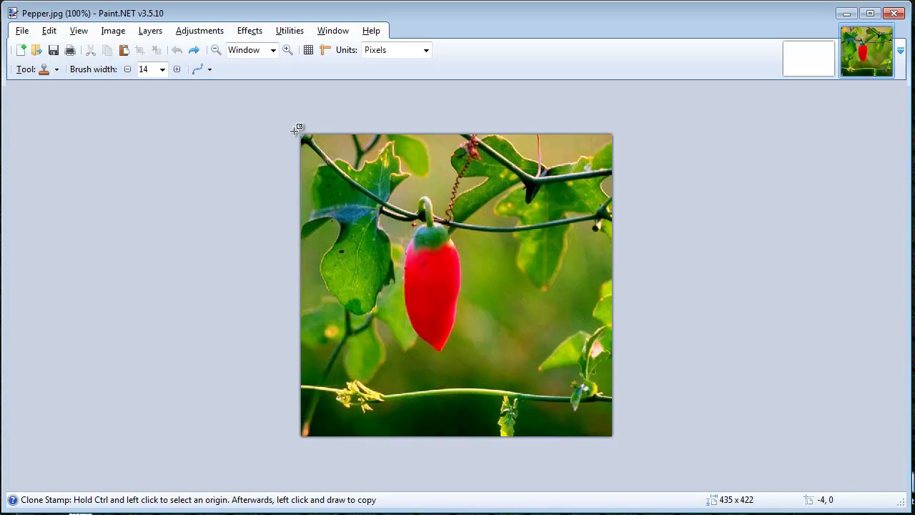
click(128, 70)
click(128, 70)
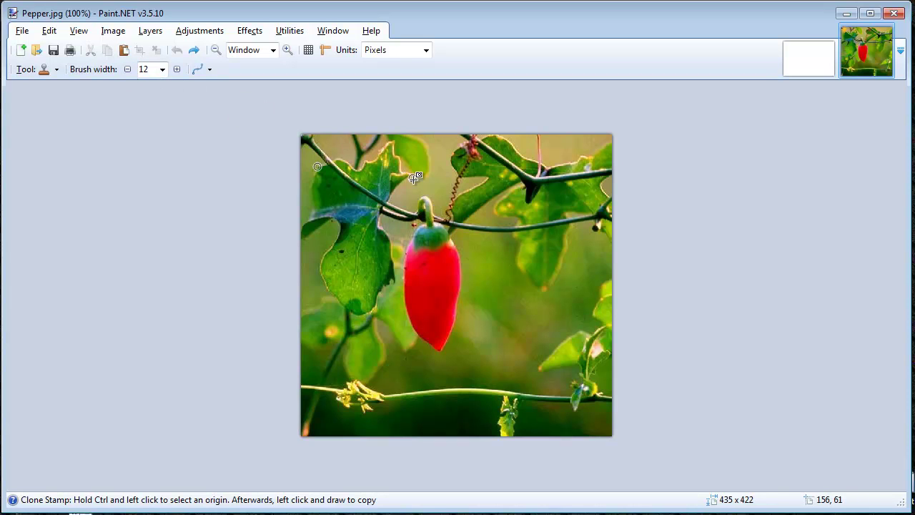
ctrl+click(421, 211)
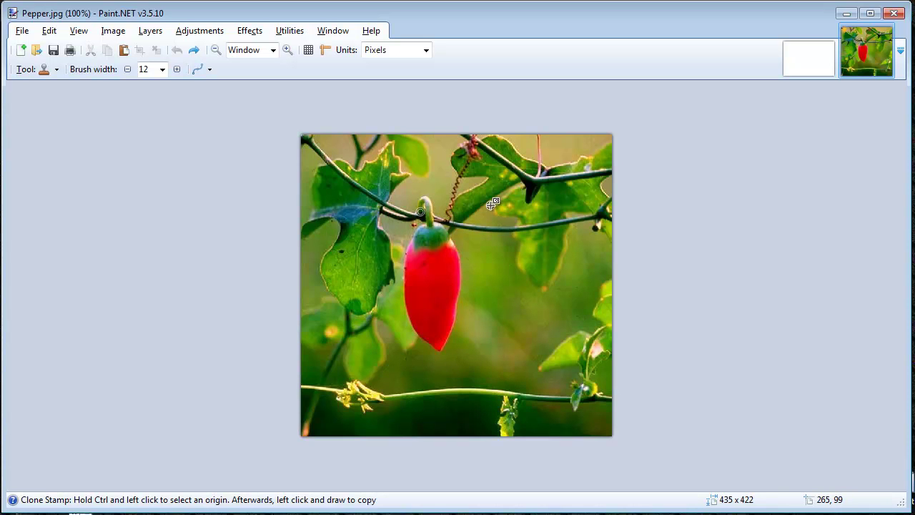
- Clone the pepper's stem, cap and outline onto the vine to its right, undoing the stroke that strays past the pepper's edge
click(287, 50)
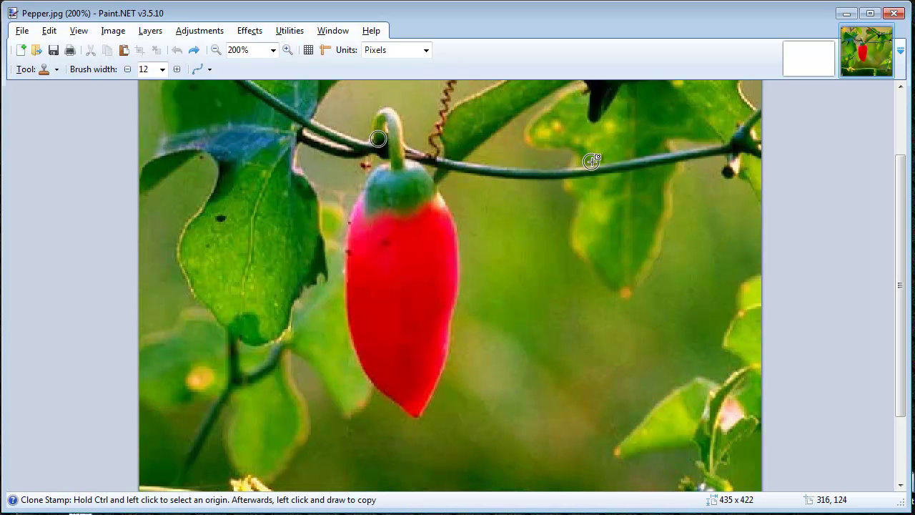
mouse_move(592, 162)
mouse_down()
mouse_move(606, 140)
mouse_move(613, 186)
mouse_move(644, 213)
mouse_move(682, 280)
mouse_move(685, 308)
mouse_up()
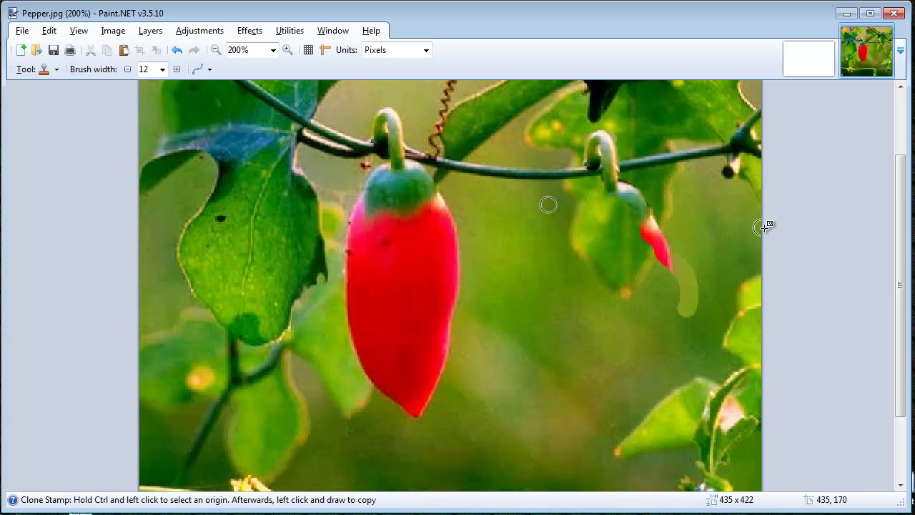
key(ctrl+z)
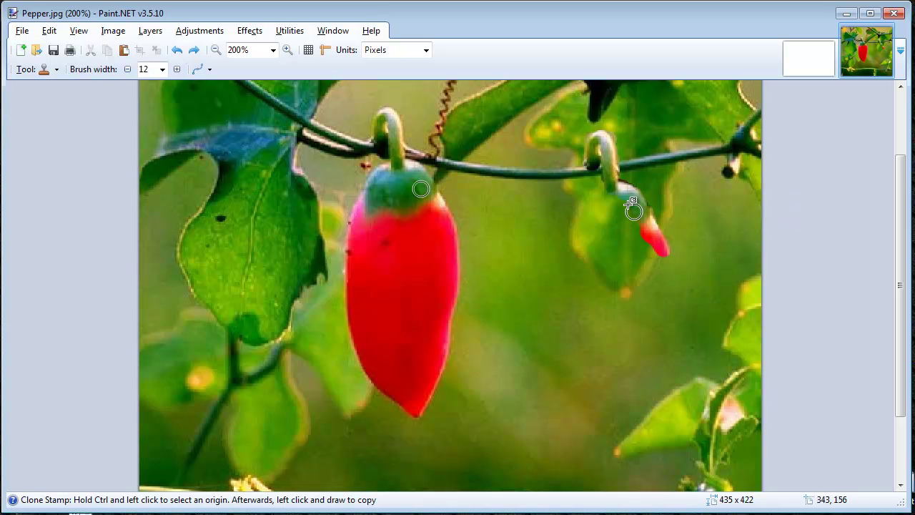
mouse_move(646, 221)
mouse_down()
mouse_move(662, 247)
mouse_move(655, 240)
mouse_move(663, 332)
mouse_up()
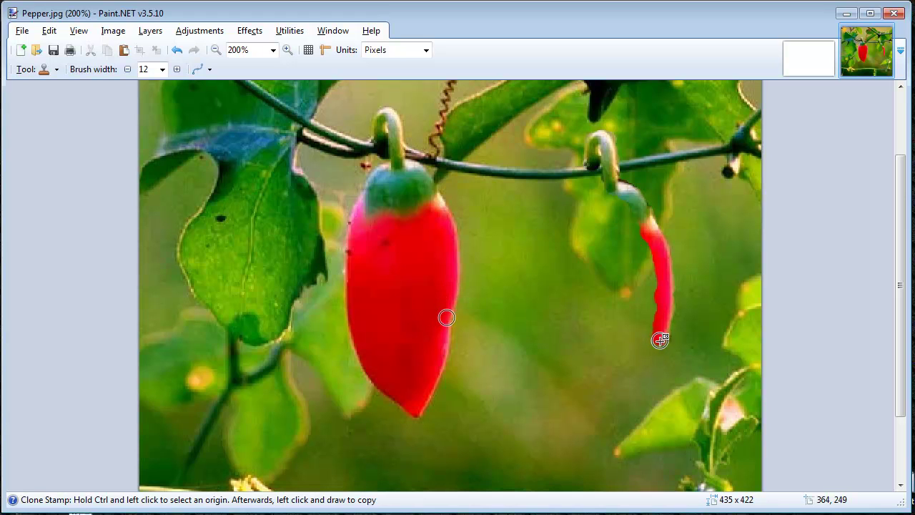
mouse_move(655, 344)
mouse_down()
mouse_move(651, 383)
mouse_move(629, 429)
mouse_move(589, 398)
mouse_move(564, 321)
mouse_move(566, 247)
mouse_move(600, 194)
mouse_move(609, 191)
mouse_move(621, 219)
mouse_move(589, 227)
mouse_move(578, 295)
mouse_move(595, 386)
mouse_move(618, 409)
mouse_move(633, 386)
mouse_move(637, 322)
mouse_move(619, 382)
mouse_move(599, 355)
mouse_move(589, 263)
mouse_move(592, 315)
mouse_move(595, 229)
mouse_move(614, 213)
mouse_move(639, 240)
mouse_move(647, 272)
mouse_up()
- Fill in the interior of the cloned pepper at brush width 50, then reduce the brush width to 47
click(164, 70)
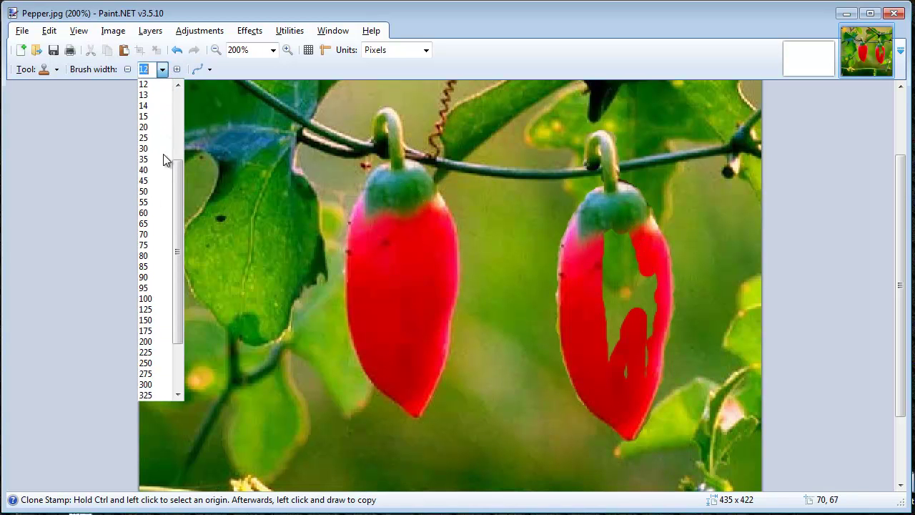
click(165, 188)
drag(619, 253, 619, 348)
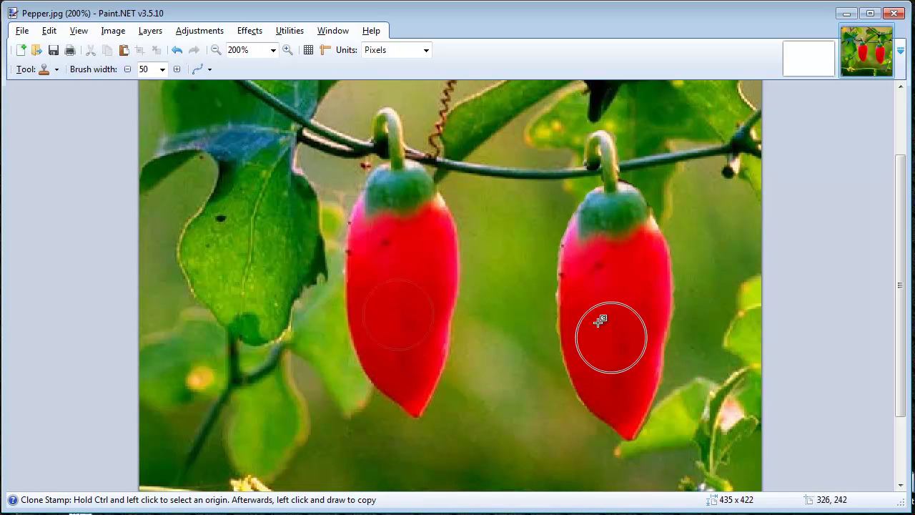
click(128, 70)
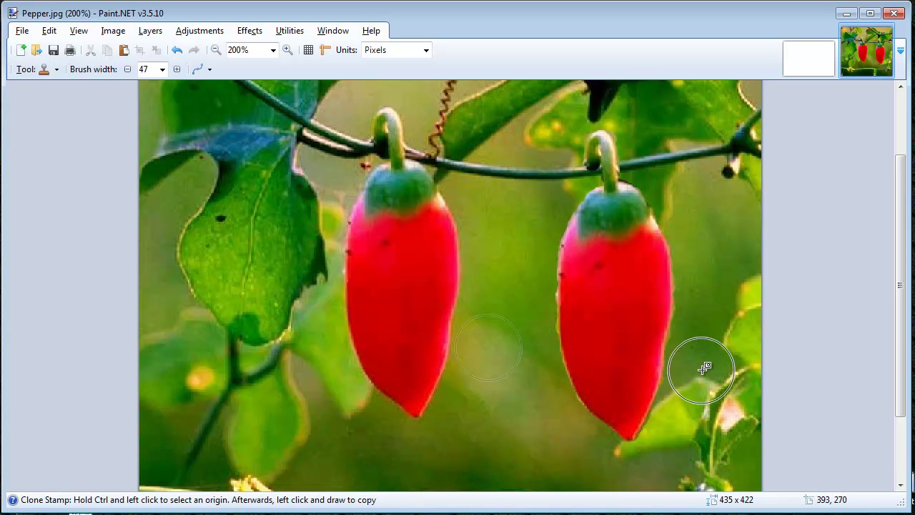
scroll(704, 368, down, 3)
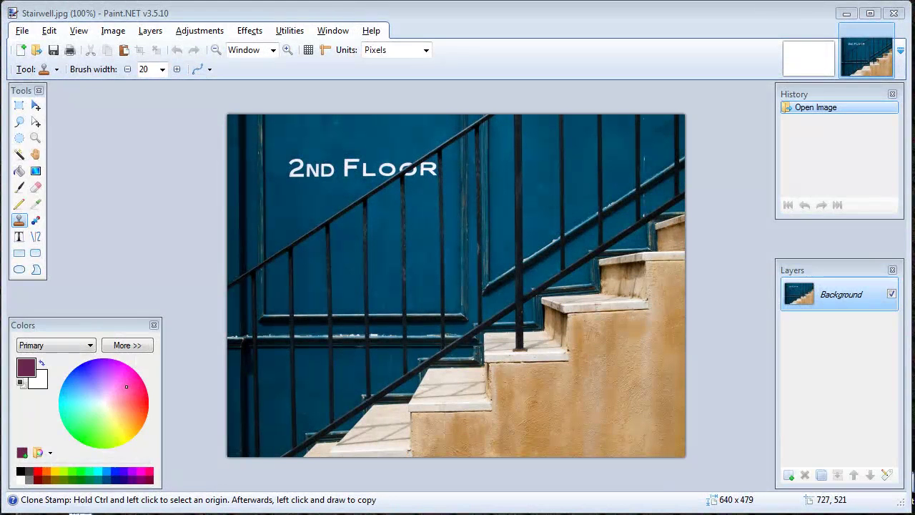
- Hide the floating tool, color, history and layer windows around the Stairwell image
key(F5)
key(F8)
key(F6)
key(F7)
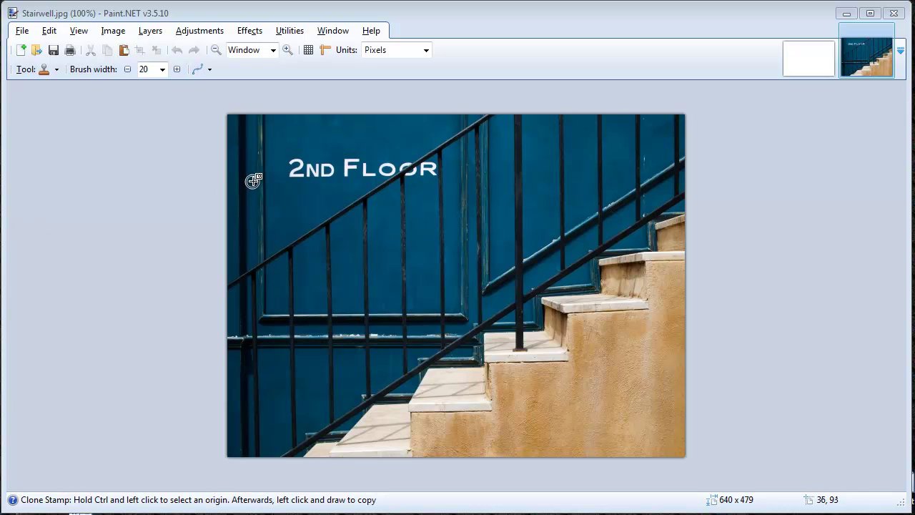
click(286, 50)
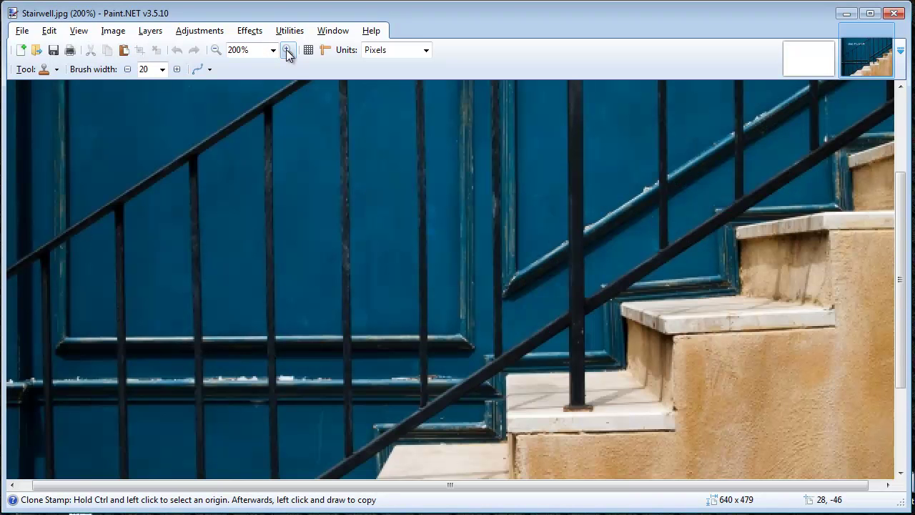
- Clone clean blue wall over the word "2nd" in the Stairwell image with the Clone Stamp, resampling the origin nearby
drag(907, 271, 904, 175)
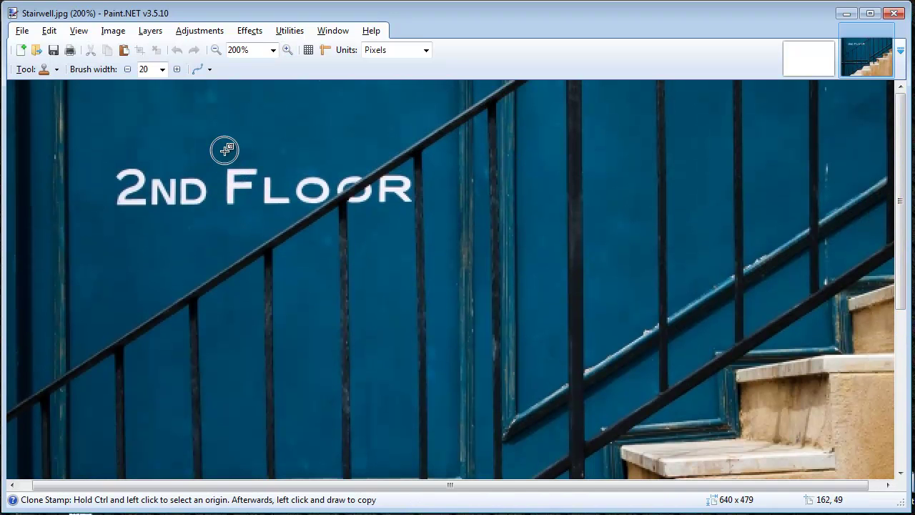
ctrl+click(140, 125)
mouse_move(125, 176)
mouse_down()
mouse_move(126, 202)
mouse_move(166, 151)
mouse_move(159, 194)
mouse_move(180, 151)
mouse_move(189, 184)
mouse_move(176, 222)
mouse_move(187, 203)
mouse_move(203, 226)
mouse_up()
ctrl+click(164, 165)
ctrl+click(178, 154)
ctrl+click(184, 217)
ctrl+click(179, 218)
mouse_move(180, 198)
mouse_down()
mouse_move(219, 229)
mouse_move(196, 191)
mouse_up()
ctrl+click(219, 227)
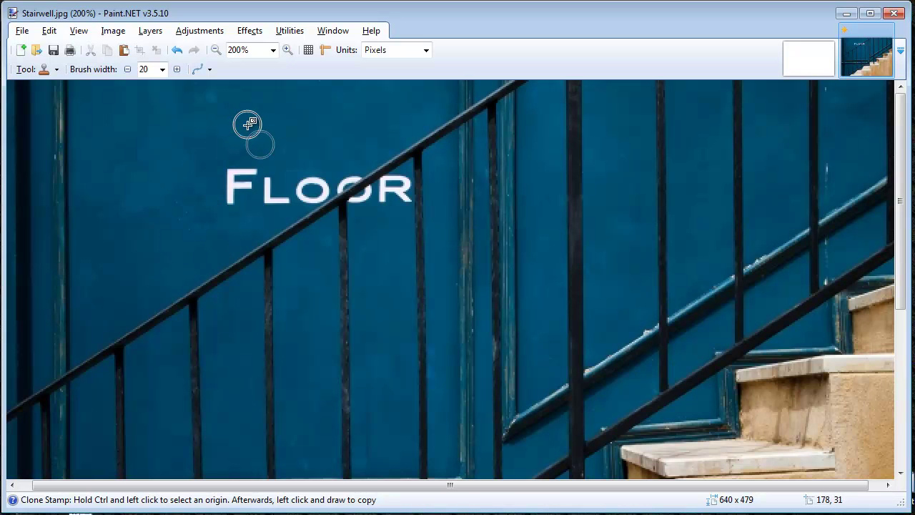
- Clone blue wall over the letters "F" and "L" of "Floor" and over the stray white speck above the handrail
ctrl+click(250, 148)
mouse_move(250, 173)
mouse_down()
mouse_move(231, 182)
mouse_move(237, 194)
mouse_up()
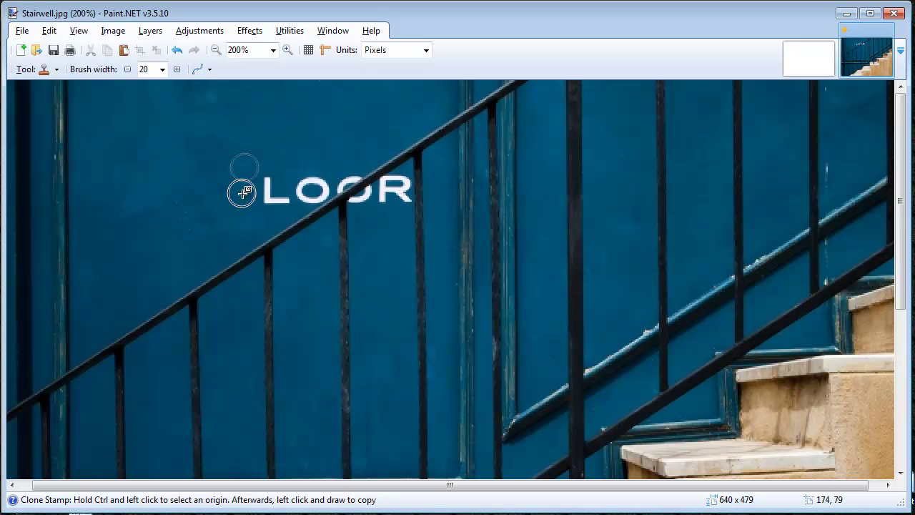
ctrl+click(293, 142)
mouse_move(278, 165)
mouse_down()
mouse_move(265, 193)
mouse_move(279, 198)
mouse_move(279, 176)
mouse_up()
ctrl+click(243, 212)
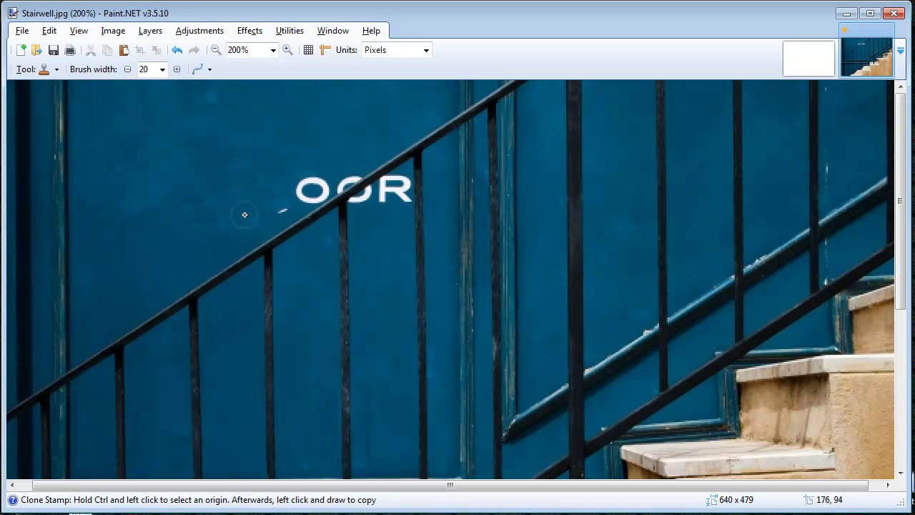
drag(271, 212, 286, 212)
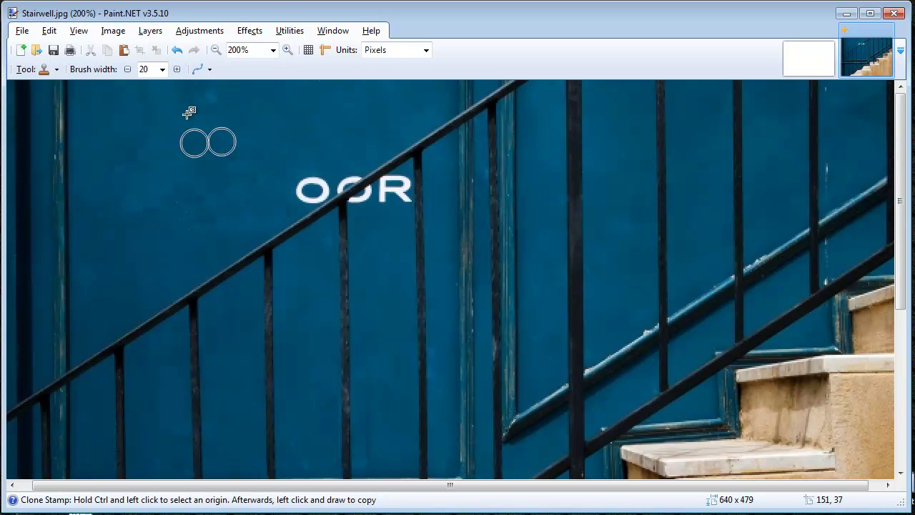
- Set the Clone Stamp brush width to 11 and clone wall color over the first "O" of "Floor"
click(162, 69)
scroll(168, 133, up, 5)
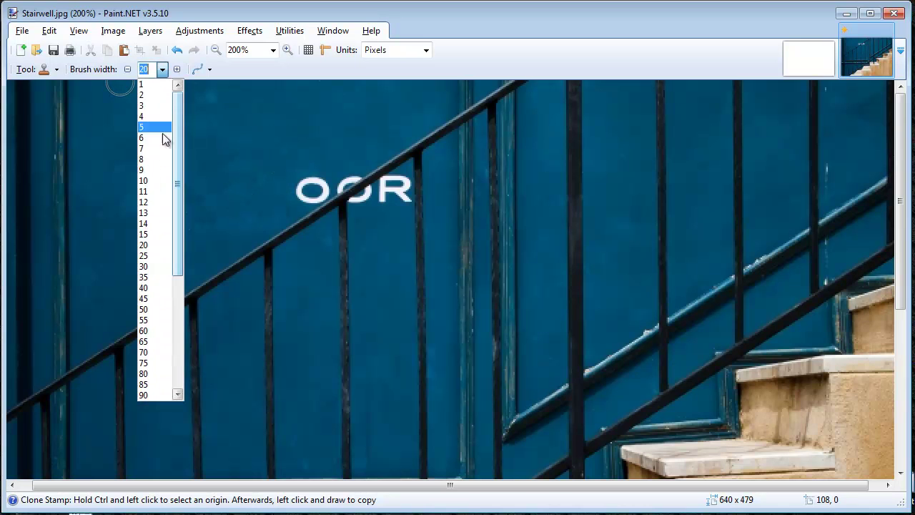
click(157, 190)
ctrl+click(312, 156)
mouse_move(313, 170)
mouse_down()
mouse_move(302, 190)
mouse_move(308, 195)
mouse_move(318, 166)
mouse_move(324, 190)
mouse_move(316, 196)
mouse_up()
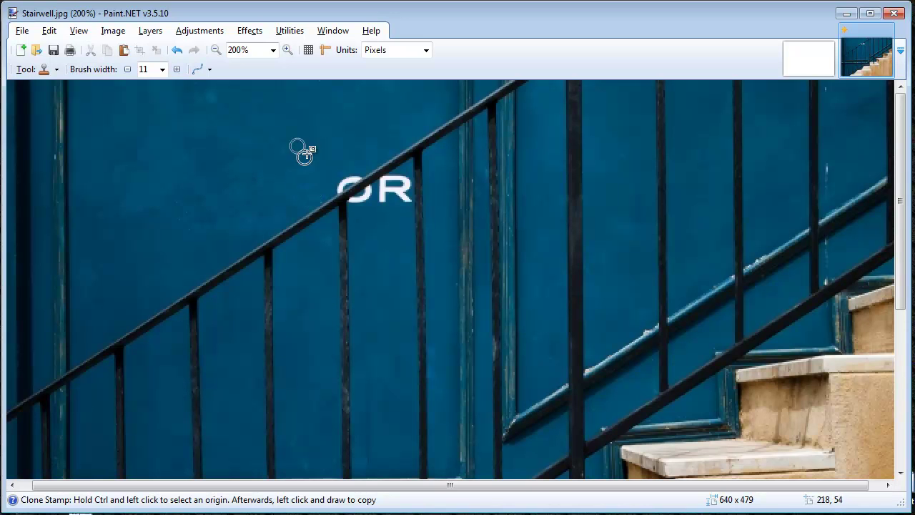
click(216, 51)
click(215, 50)
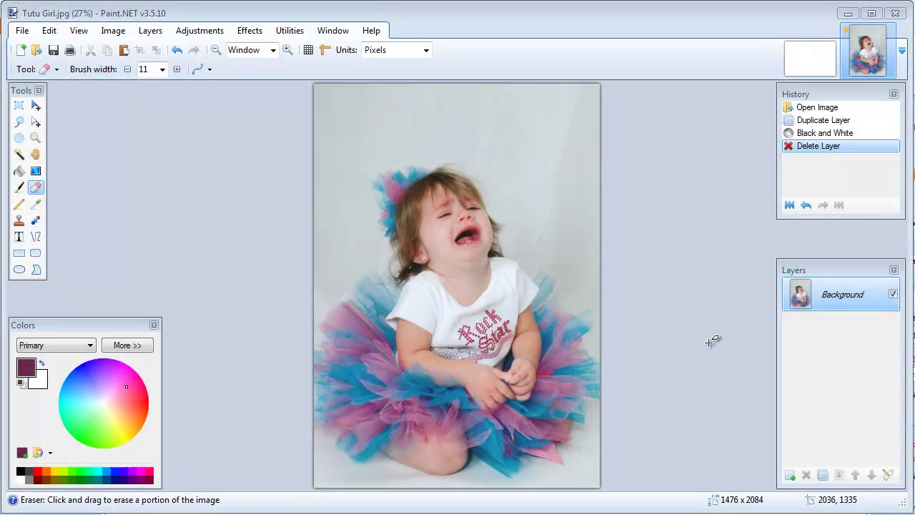
- Hide the floating tool, color, history and layer windows around Tutu Girl and convert the photo's top layer to black and white
key(F7)
key(F8)
key(F5)
key(F6)
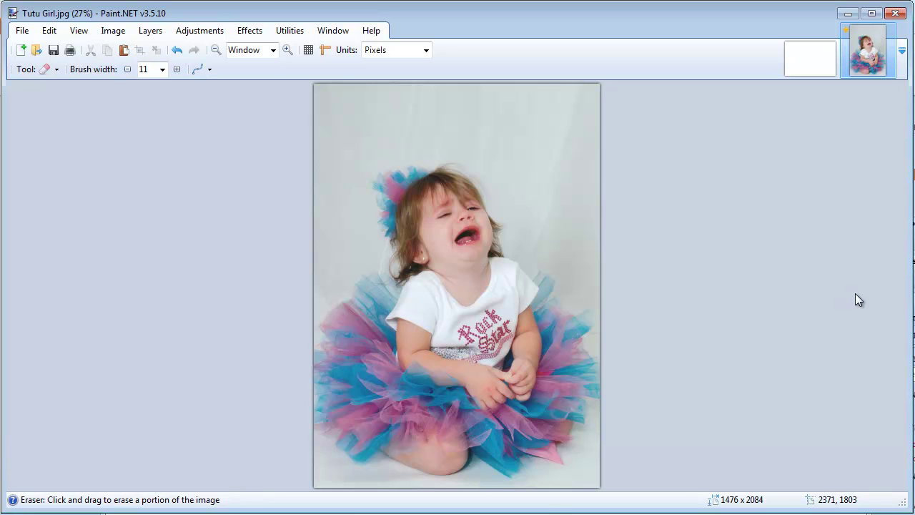
click(190, 34)
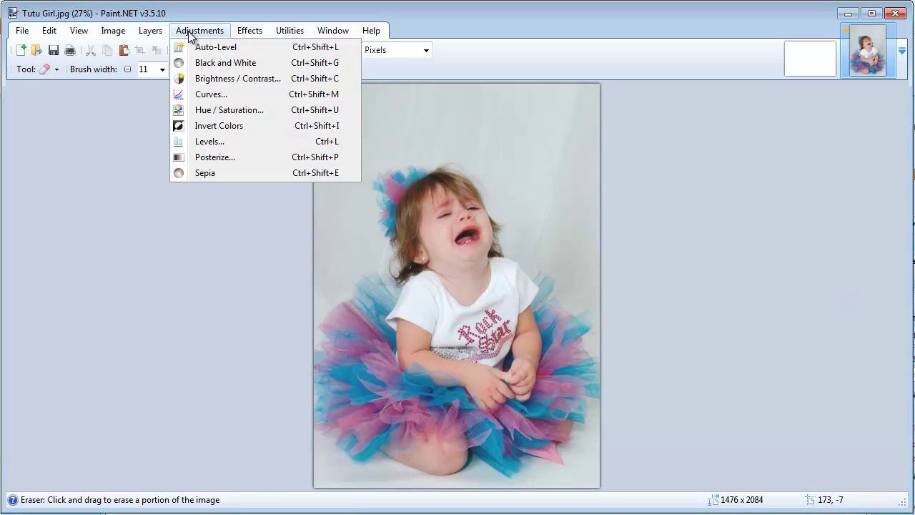
click(210, 63)
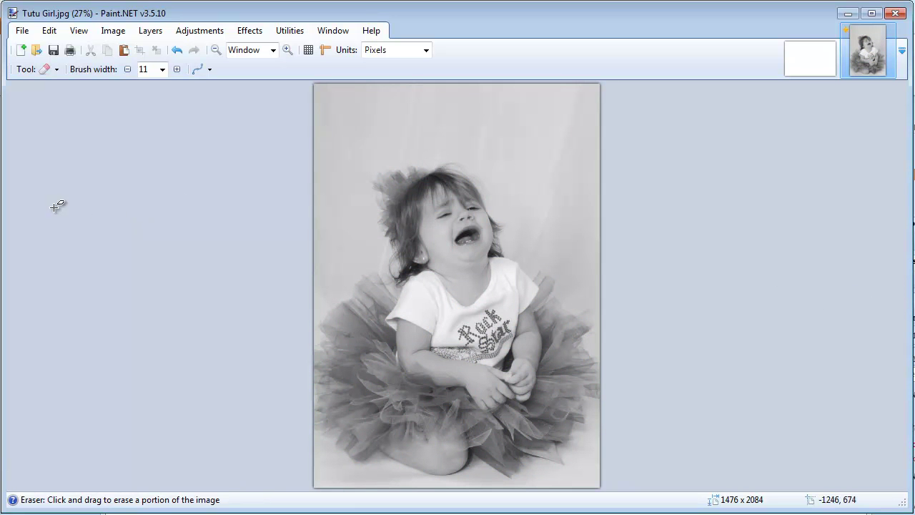
- Set the Eraser brush width to 20 and erase a small patch of the gray layer on the tutu's left side
click(162, 69)
click(159, 138)
drag(379, 373, 372, 361)
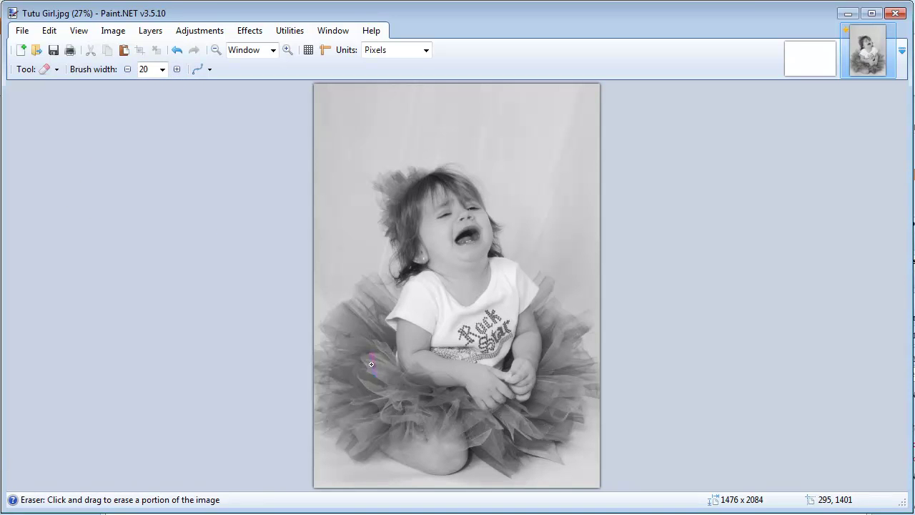
- Set the Eraser brush width to 75 and erase the gray layer over the left part of the tutu
click(163, 70)
click(160, 202)
mouse_move(367, 399)
mouse_down()
mouse_move(362, 341)
mouse_move(345, 399)
mouse_move(366, 329)
mouse_move(338, 385)
mouse_move(343, 347)
mouse_move(359, 320)
mouse_move(352, 330)
mouse_move(360, 358)
mouse_move(376, 320)
mouse_up()
drag(363, 415, 330, 403)
- Erase the gray layer over the tutu's upper-left ruffles beside the shirt sleeve and along their outer edge
click(287, 51)
click(287, 50)
click(288, 50)
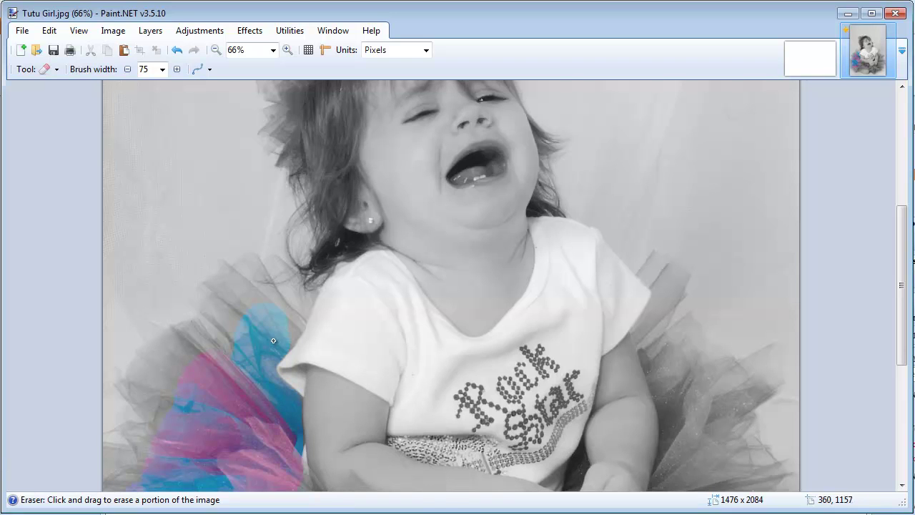
mouse_move(298, 303)
mouse_down()
mouse_move(237, 302)
mouse_move(232, 346)
mouse_up()
drag(212, 296, 230, 283)
click(216, 50)
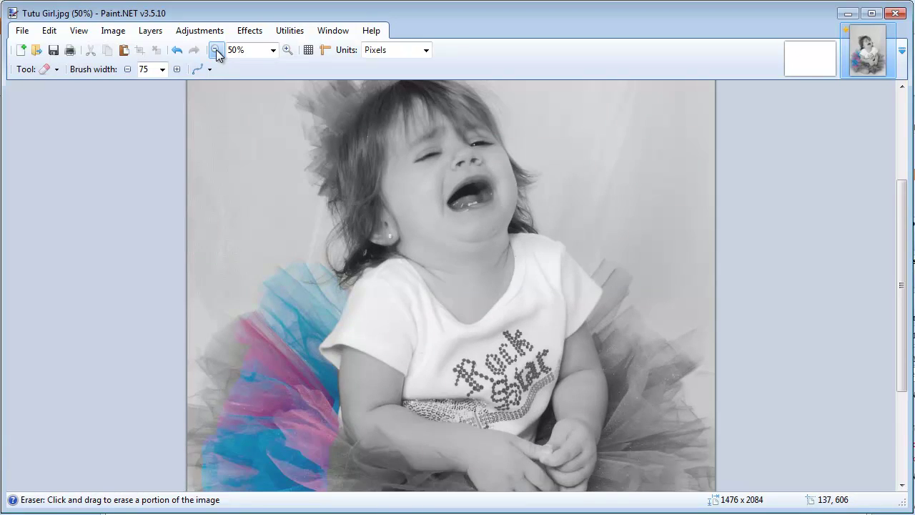
click(215, 50)
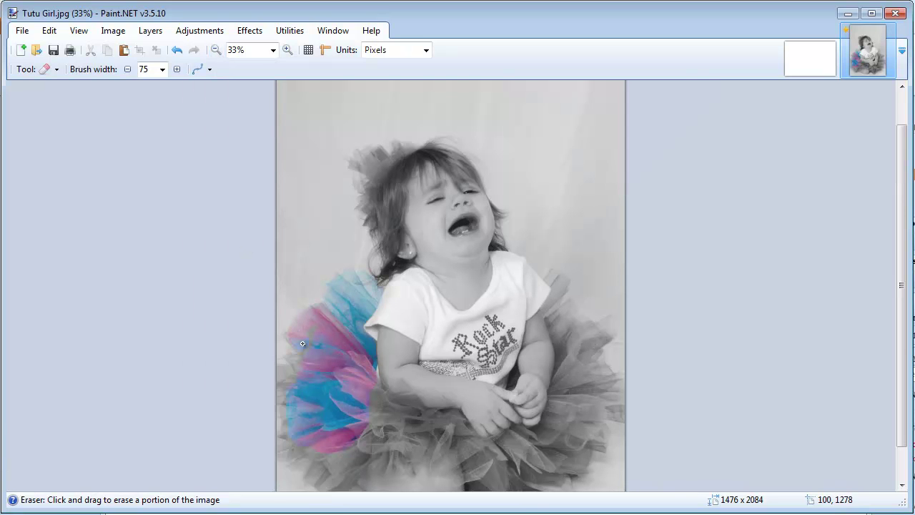